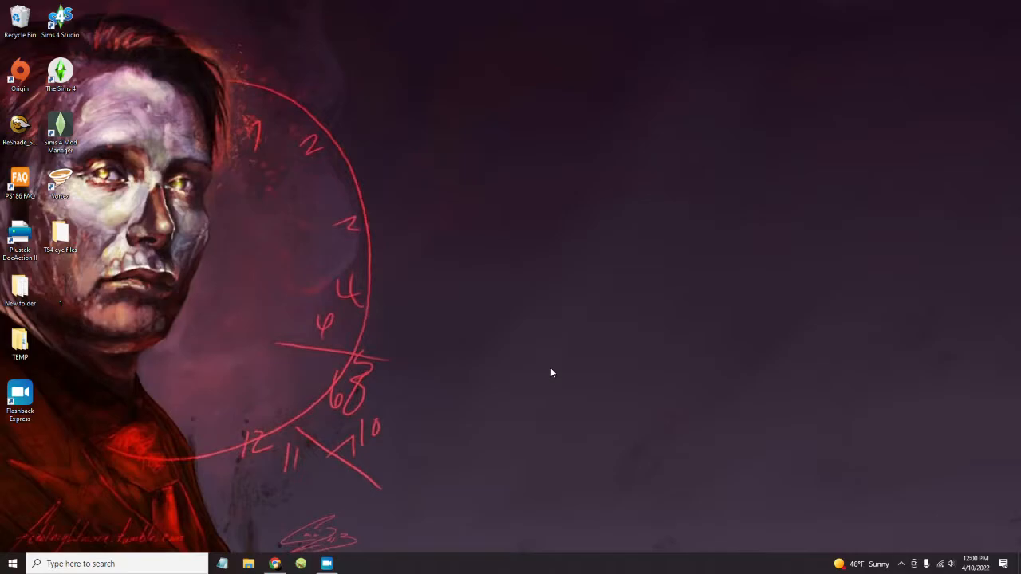
- Launch Sims 4 Studio and start a CAS project using the Add CAS Part Swatch option
double_click(60, 20)
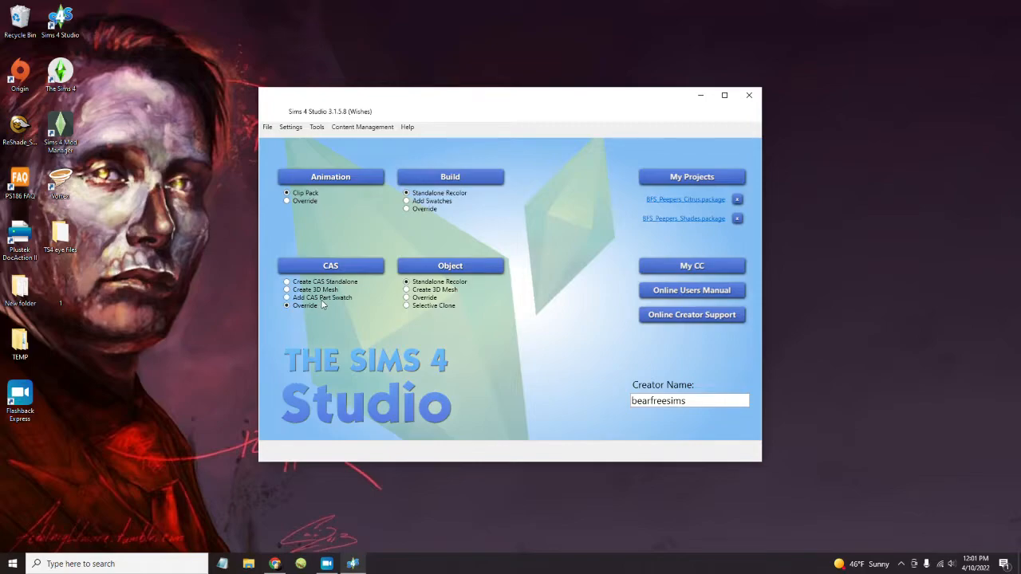
left_click(323, 298)
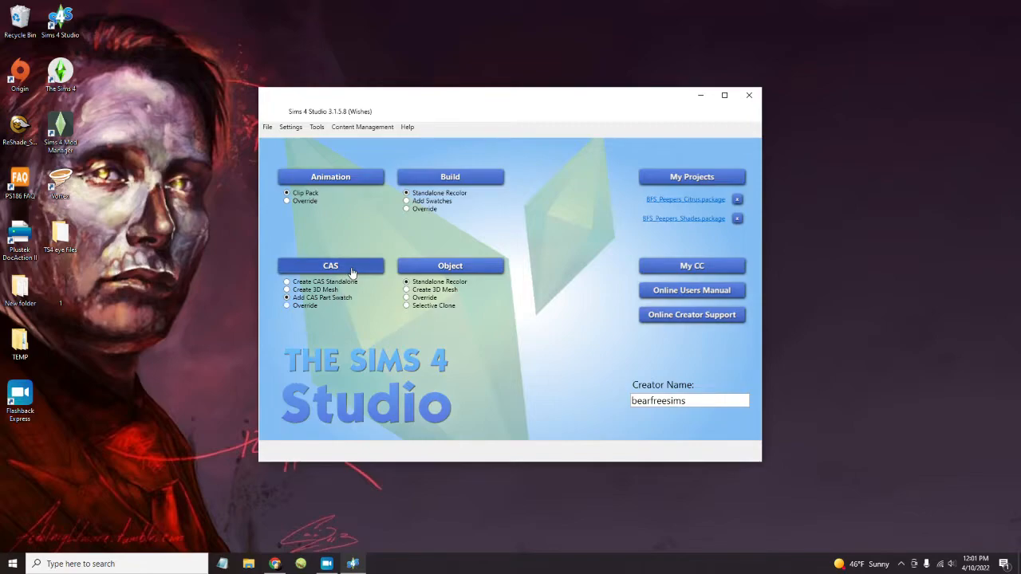
left_click(351, 272)
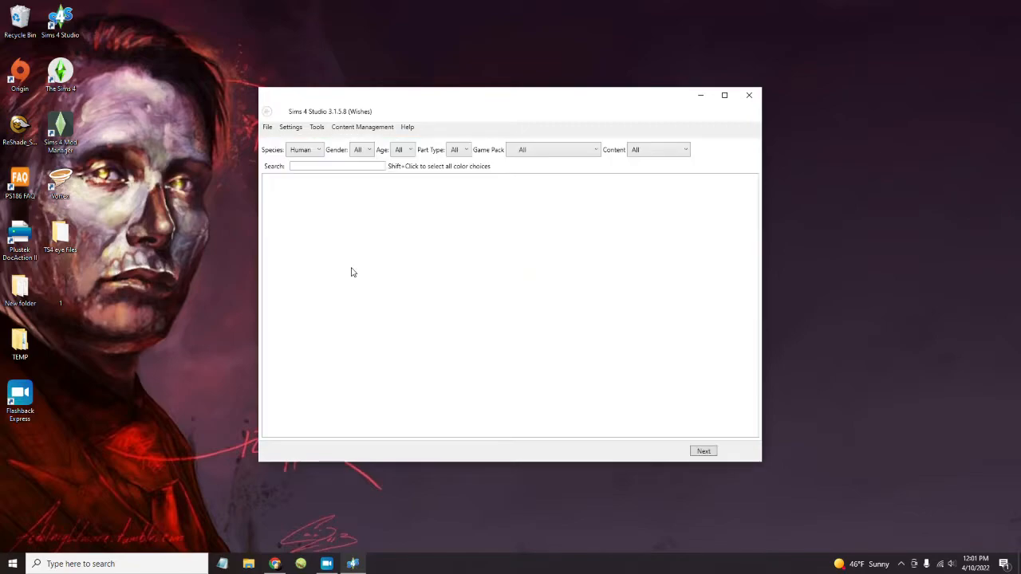
- Filter the CAS parts by the Eye Color part type and select the hazel-green eye, sixth in the first row
left_click(457, 152)
left_click_drag(467, 168, 468, 247)
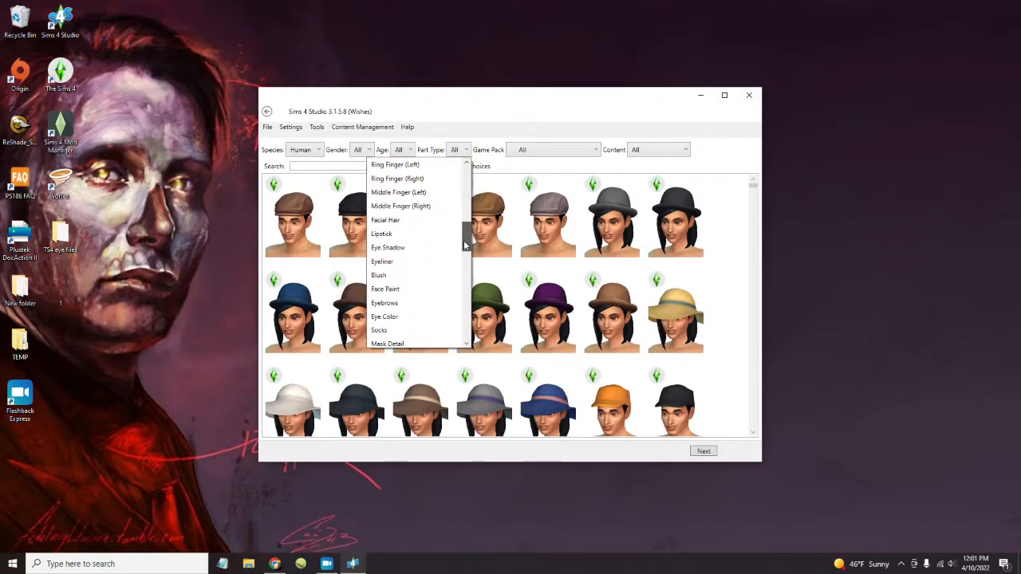
scroll(442, 264, "down", 1)
left_click(424, 278)
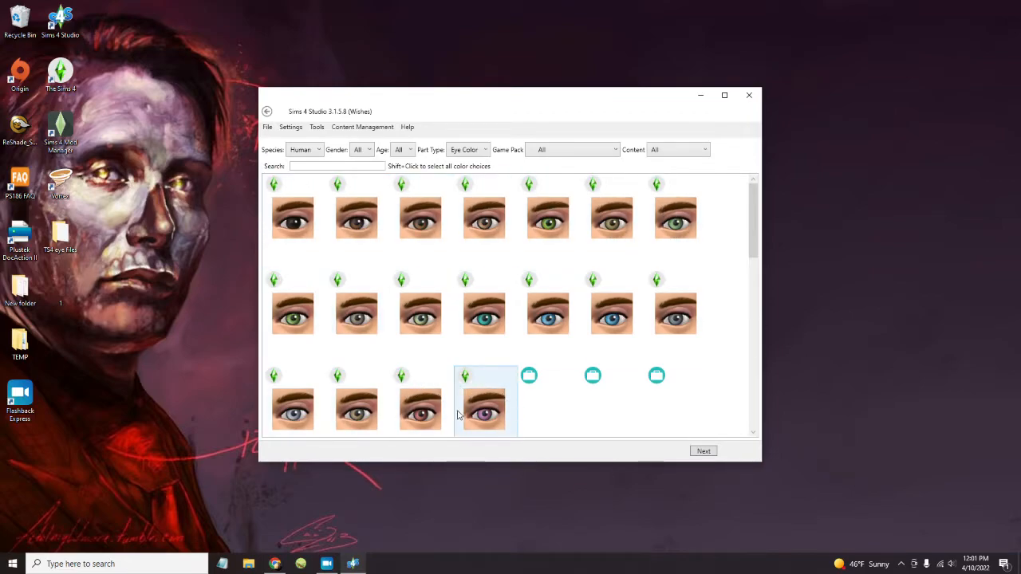
left_click(624, 231)
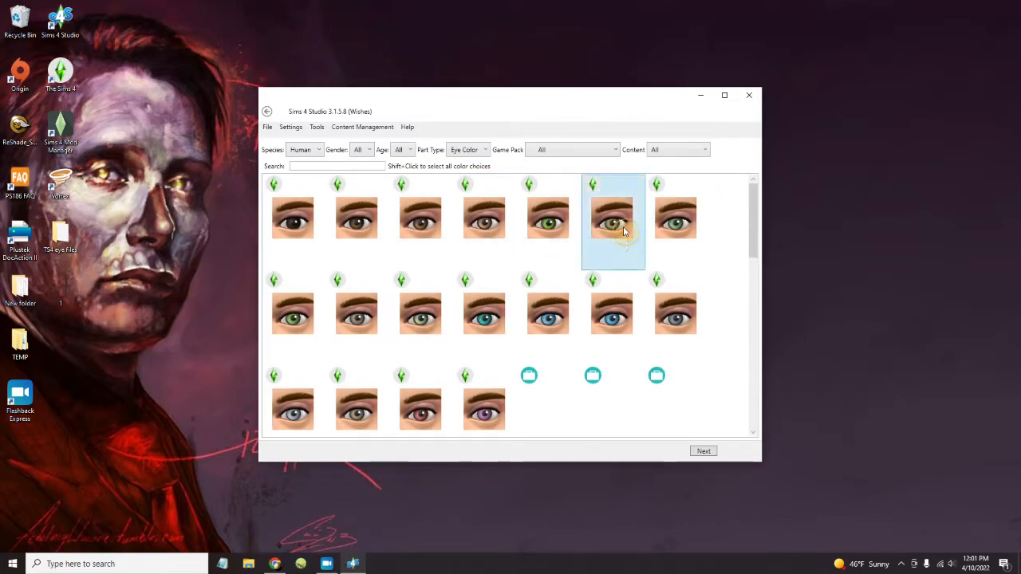
- Save the new project as a package named test in the CC EYE FILE folder inside Mods
left_click(702, 452)
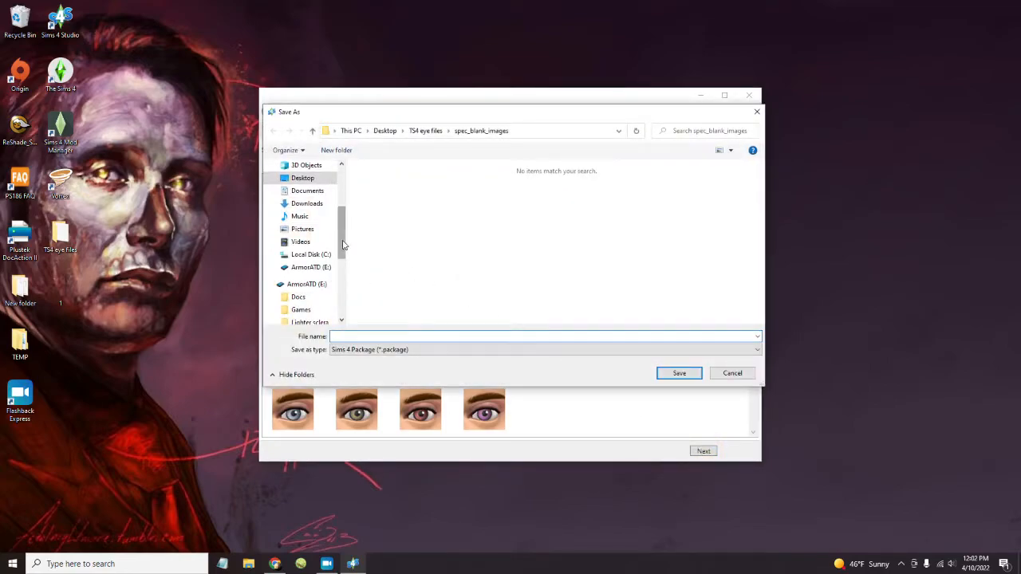
scroll(342, 245, "up", 4)
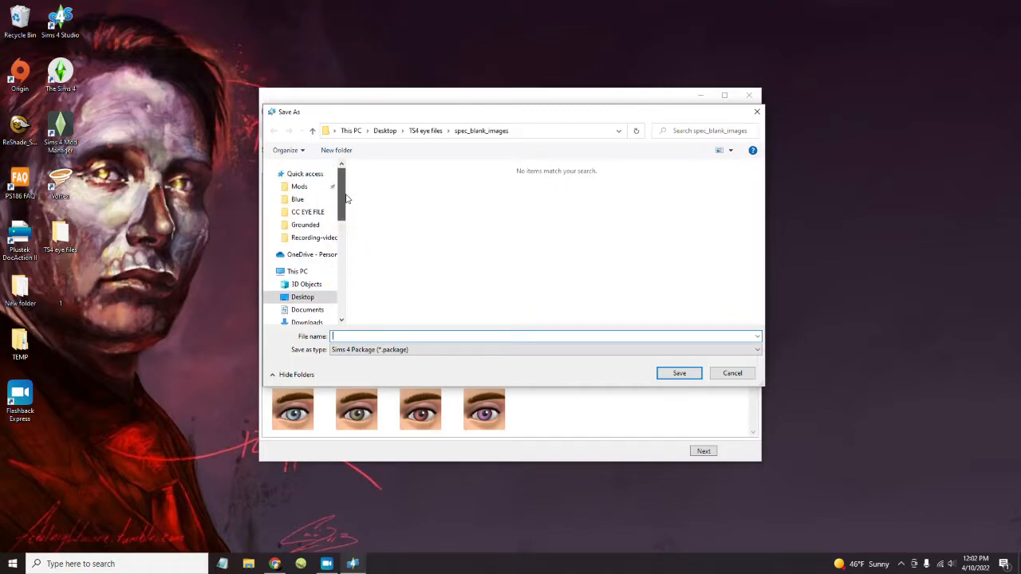
left_click(297, 188)
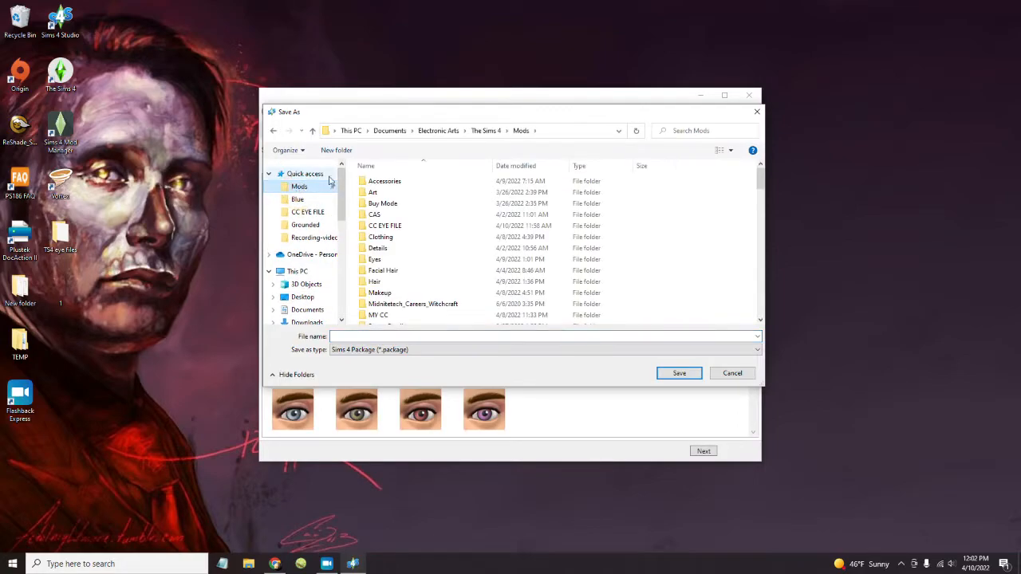
left_click(413, 227)
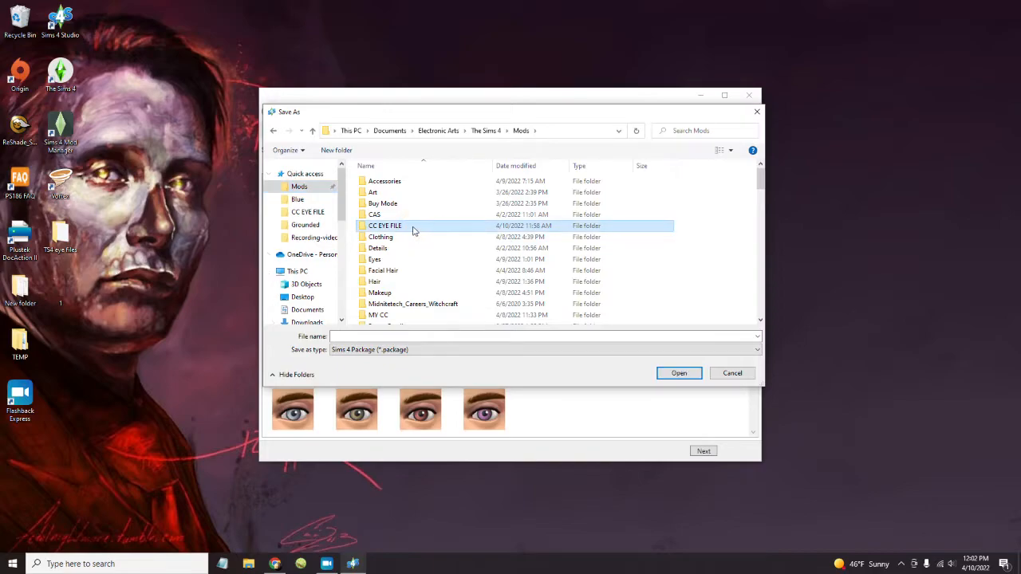
double_click(415, 230)
left_click(431, 333)
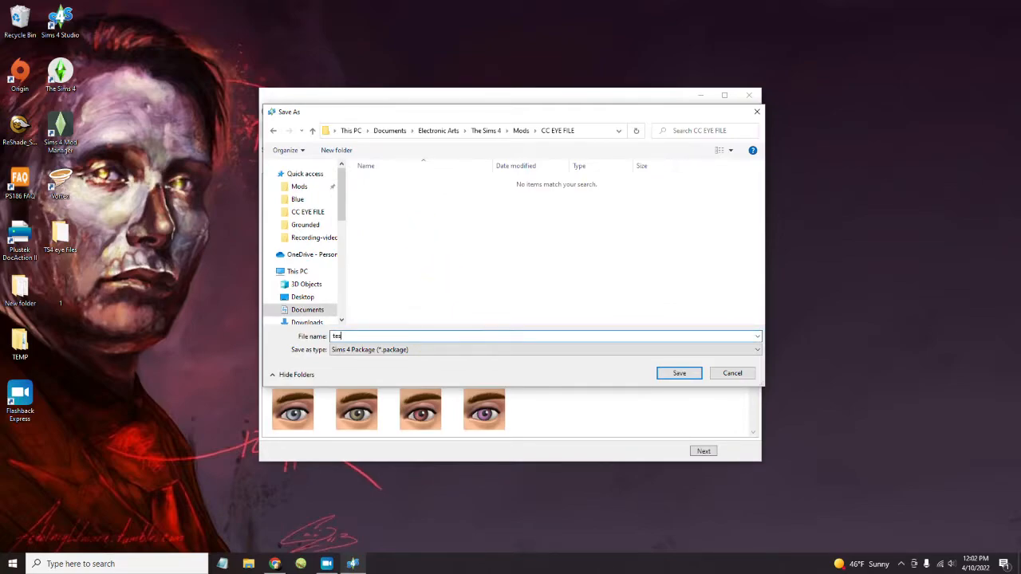
left_click(676, 376)
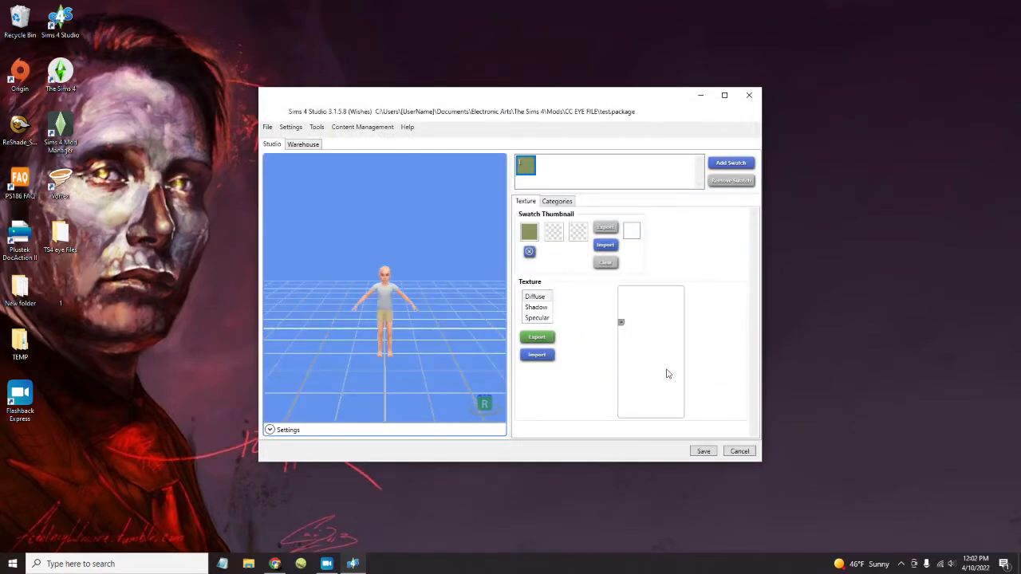
- Bring the Sim's face into close view in the 3D preview to examine the eyes
scroll(402, 313, "up", 5)
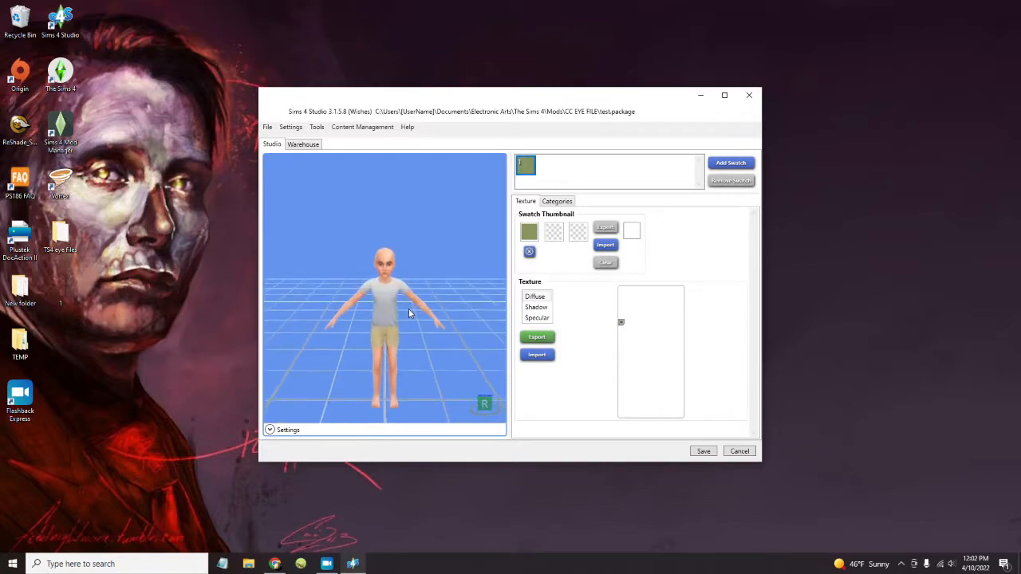
scroll(409, 310, "up", 4)
mouse_move(445, 219)
right_mouse_down()
mouse_move(462, 214)
mouse_move(453, 215)
right_mouse_up()
middle_click_drag(441, 193, 441, 234)
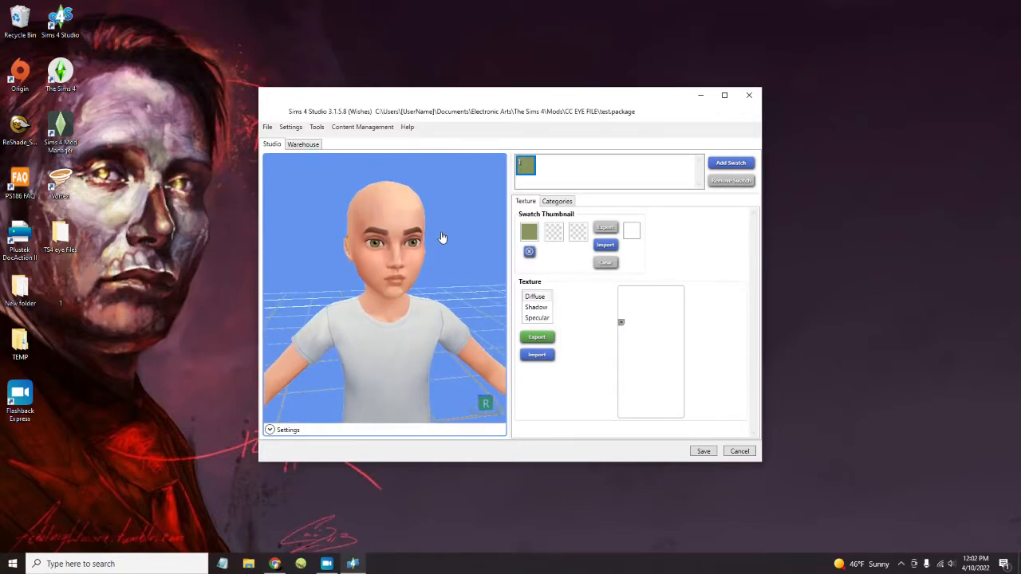
scroll(431, 279, "up", 3)
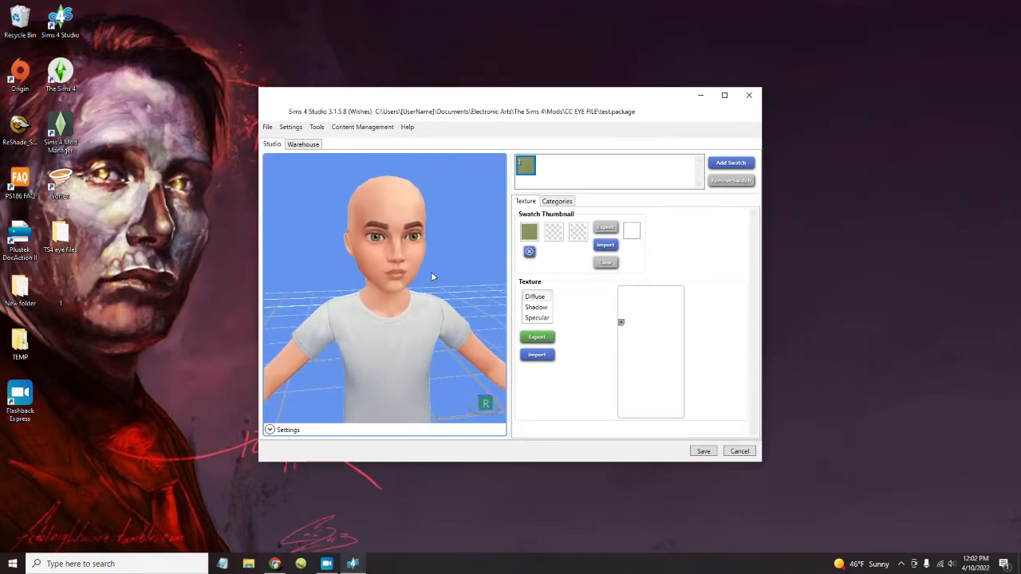
right_click_drag(431, 273, 433, 233)
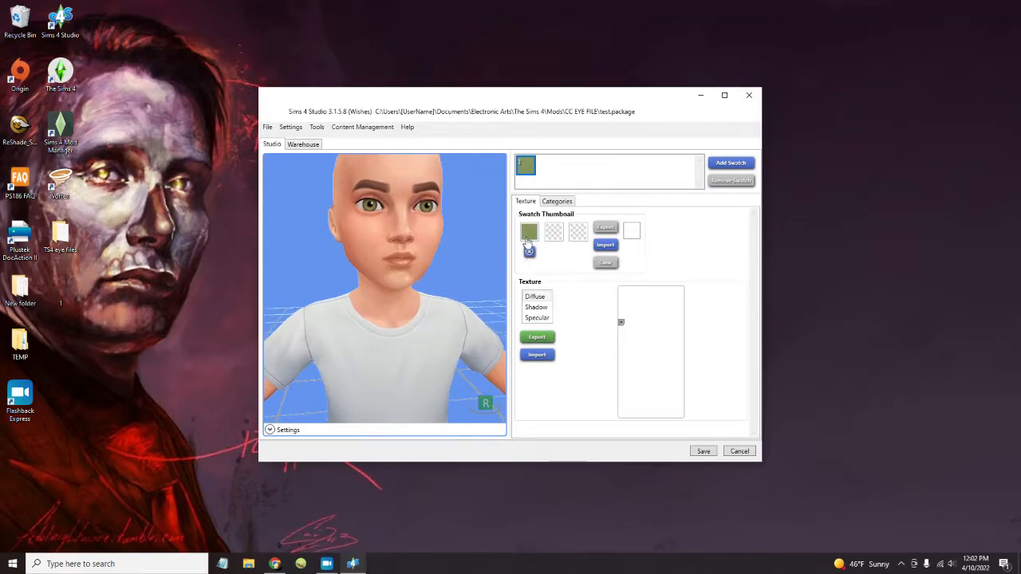
left_click(539, 298)
left_click(552, 338)
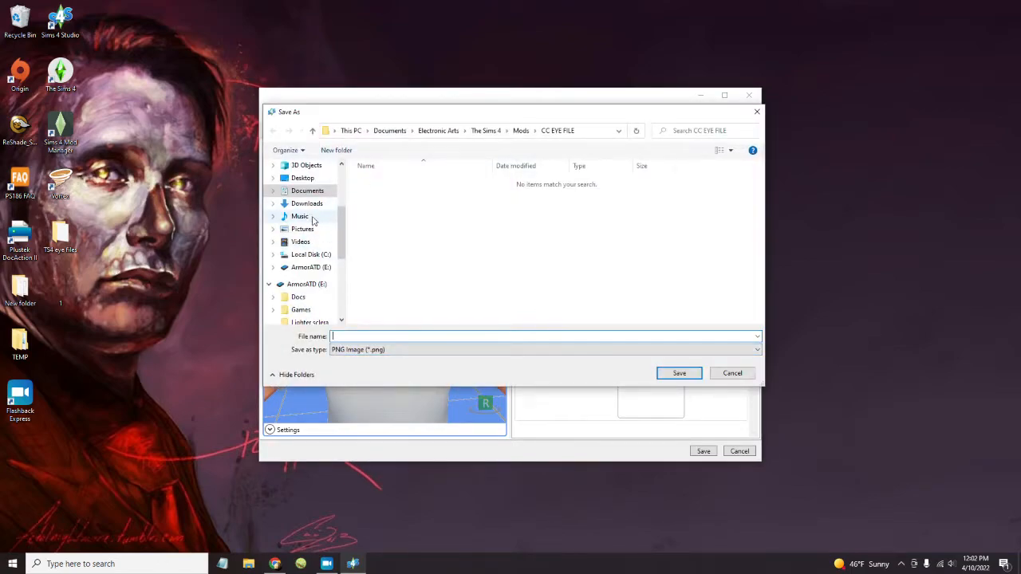
left_click(311, 179)
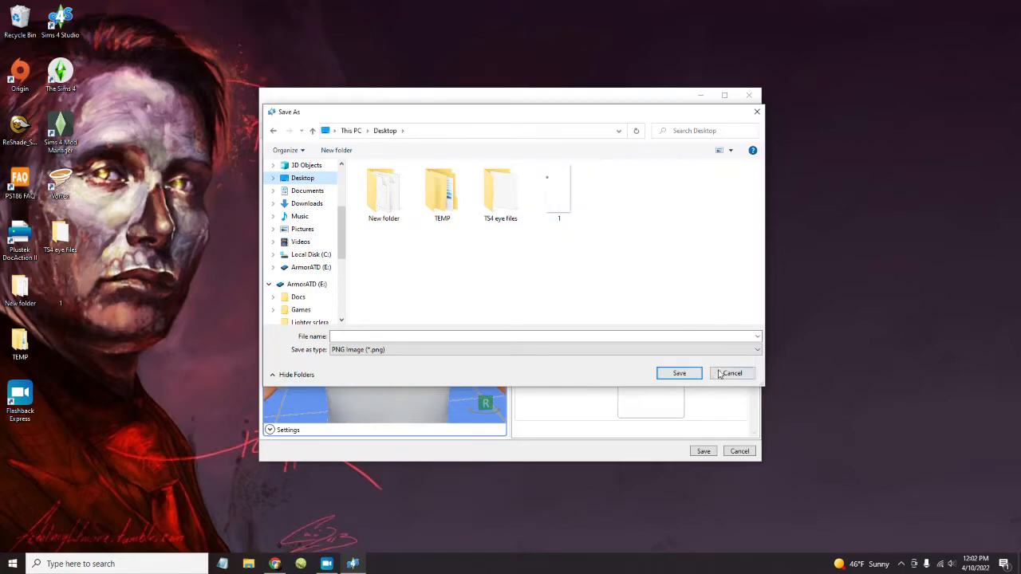
left_click(757, 112)
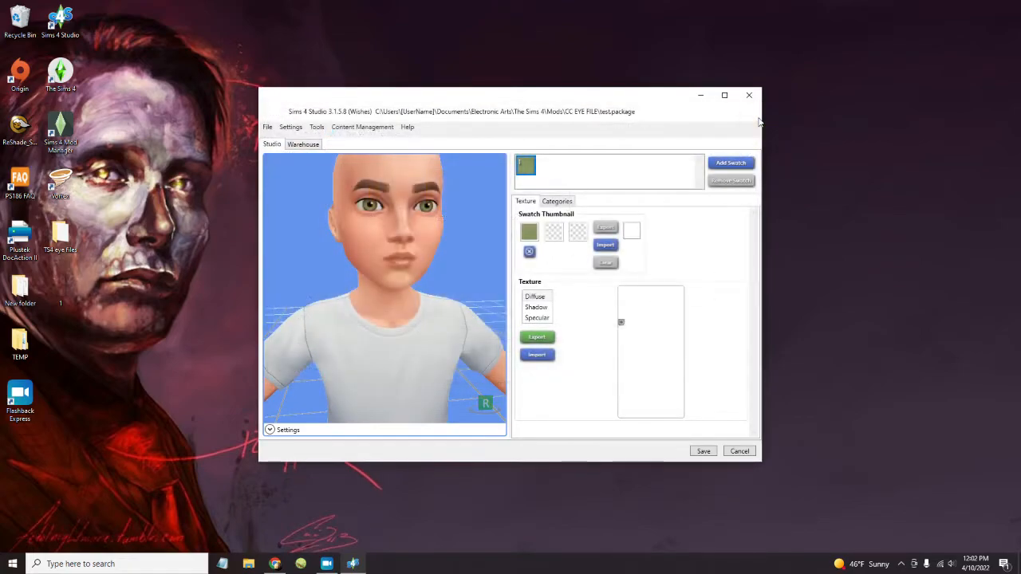
- Switch to Photopea in the browser, examine the eye texture's placement on the 1.psd canvas, and return to Sims 4 Studio
left_click(275, 564)
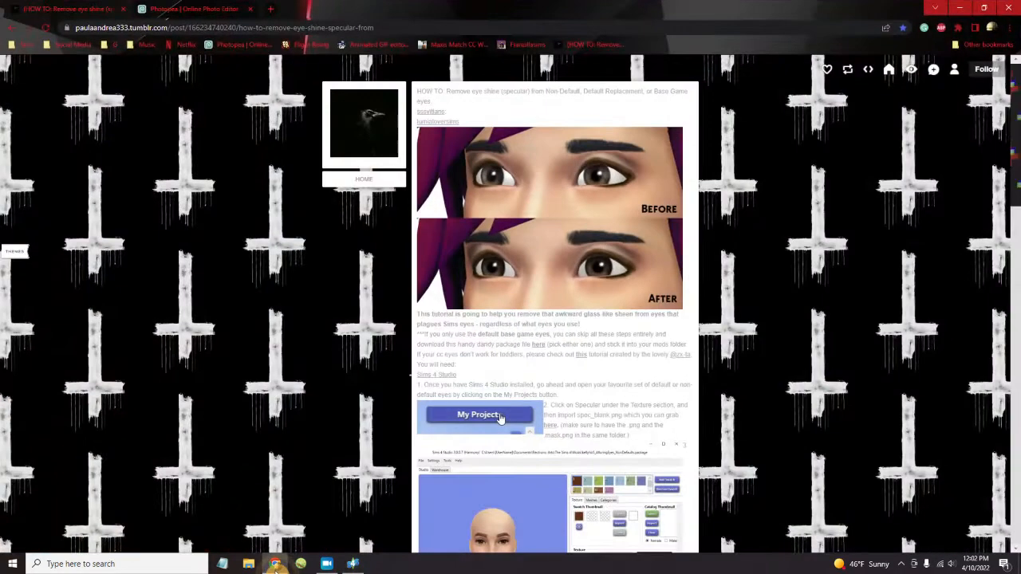
left_click(147, 7)
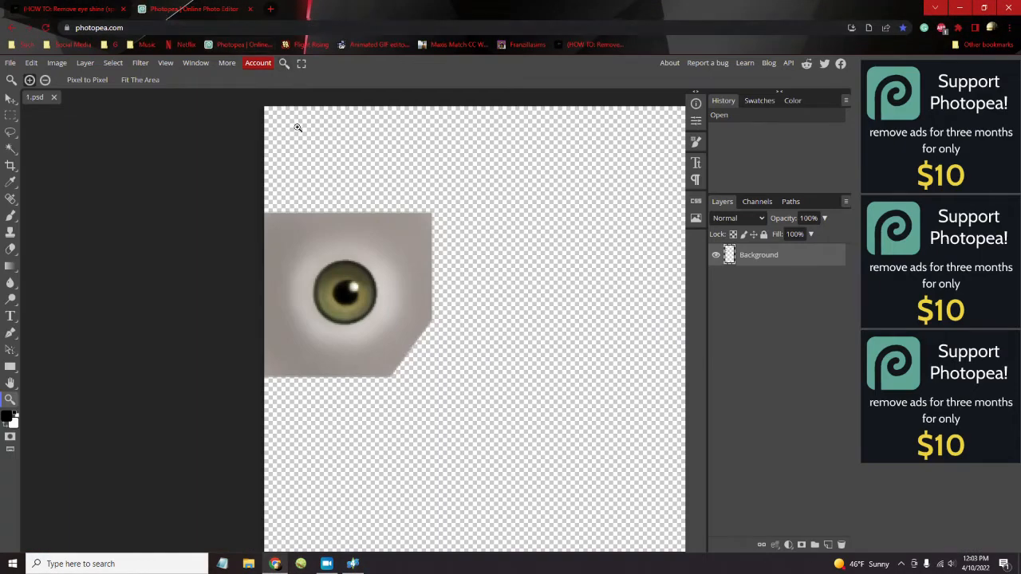
scroll(270, 236, "down", 1)
scroll(275, 237, "up", 2)
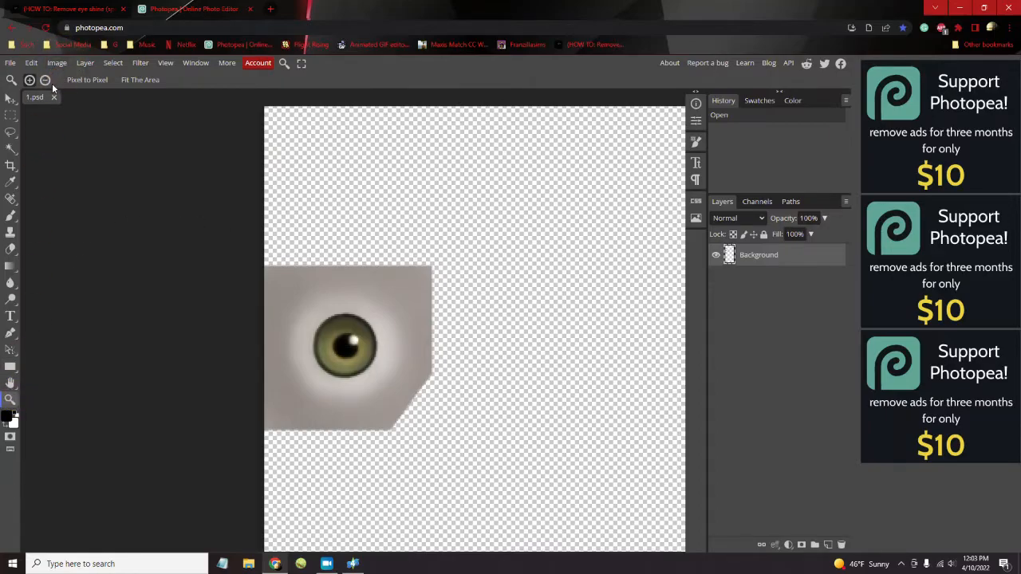
left_click(220, 218, "alt")
left_click(228, 217, "alt")
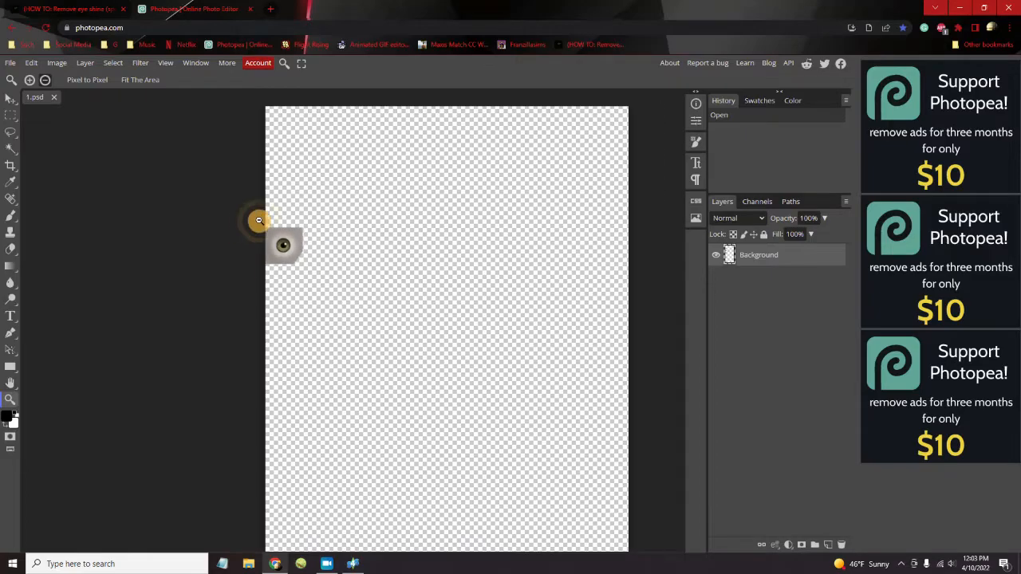
left_click(333, 233, "alt")
left_click(377, 243, "alt")
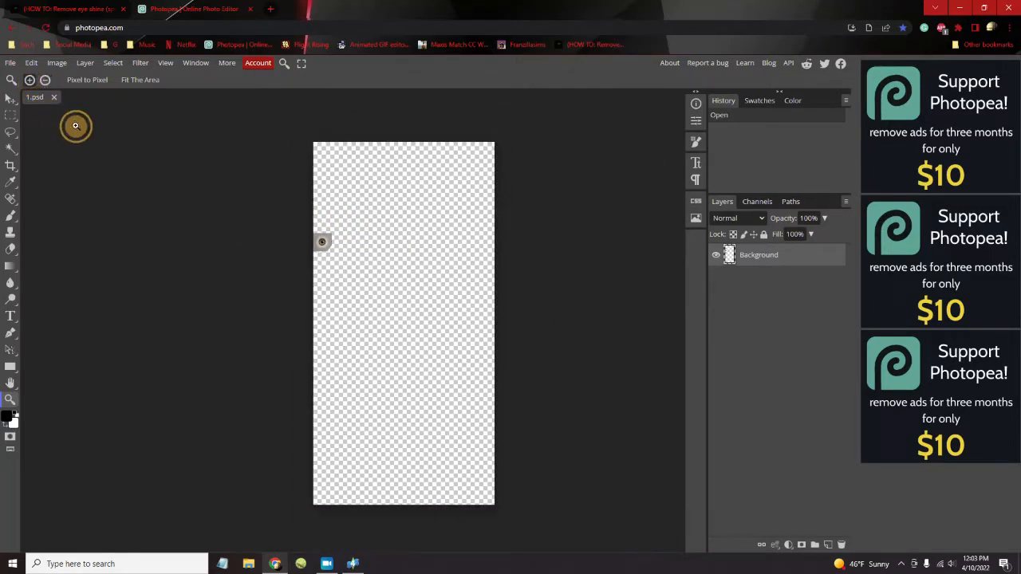
left_click(316, 208)
left_click(320, 210)
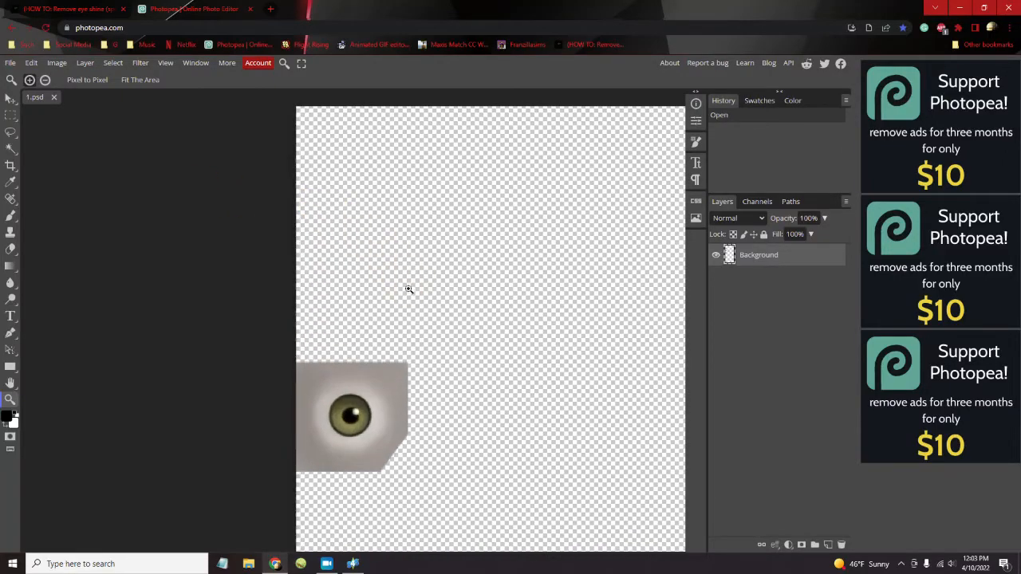
scroll(356, 383, "down", 2)
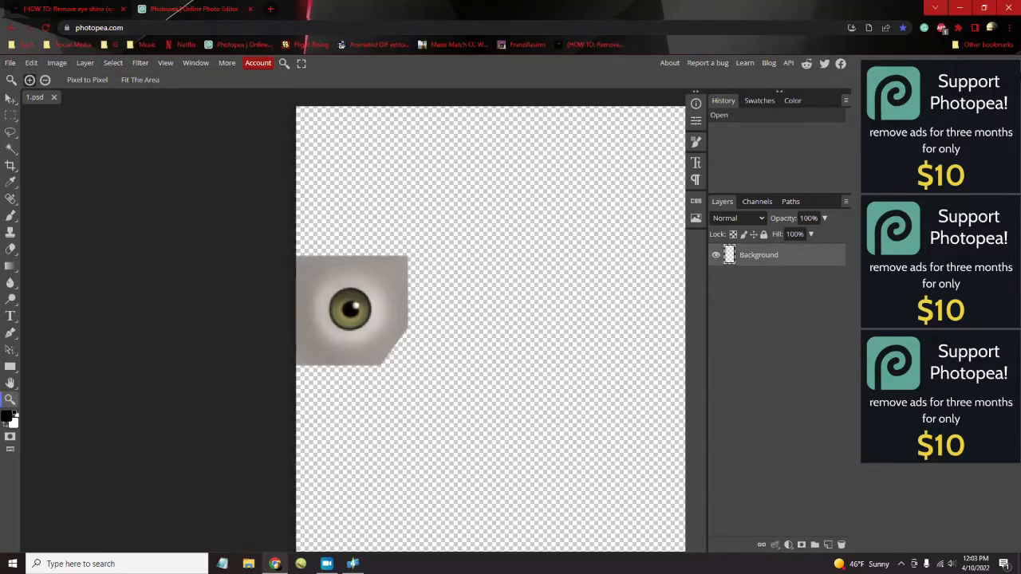
left_click(959, 8)
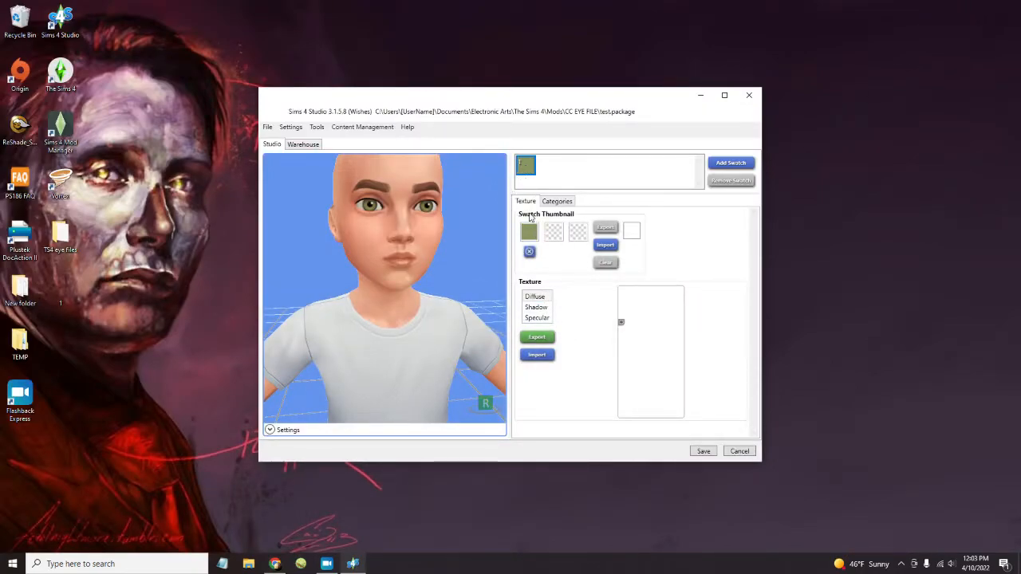
- Import the pink-red eye PNG from the Desktop's TS4 eye files folder as the Diffuse texture
left_click(535, 298)
left_click(539, 356)
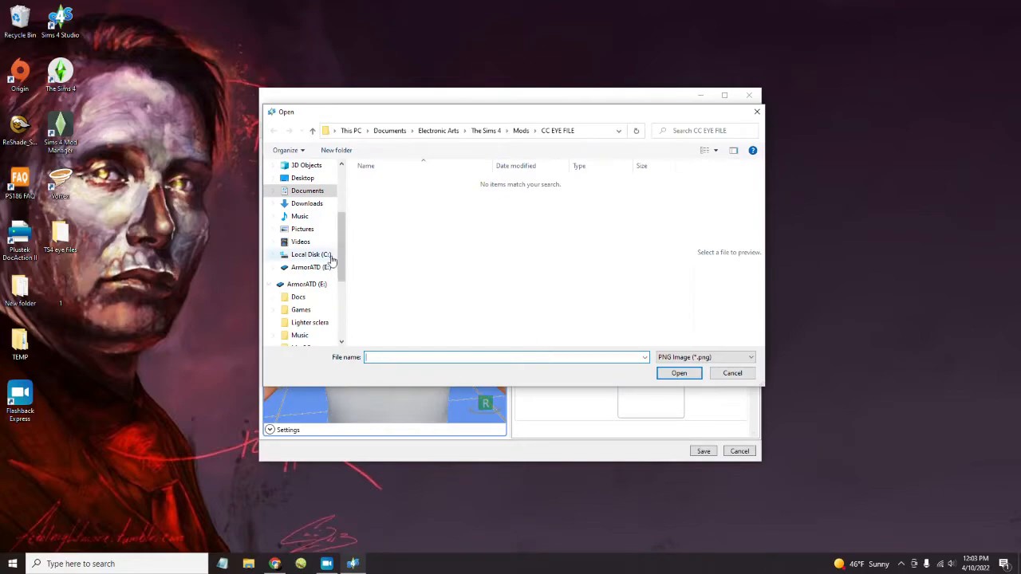
left_click_drag(341, 256, 347, 223)
scroll(346, 205, "down", 2)
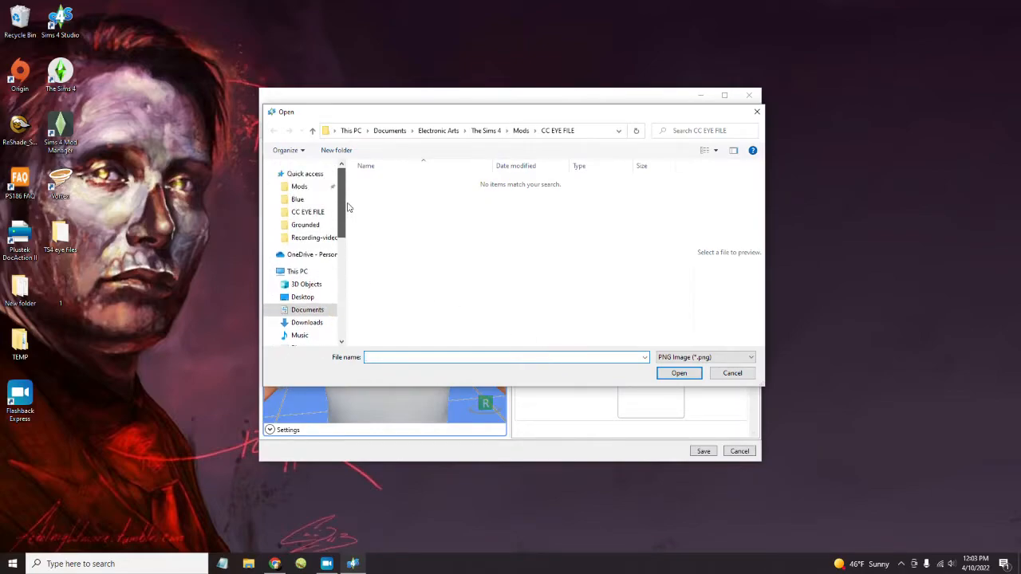
scroll(301, 205, "up", 1)
left_click(299, 212)
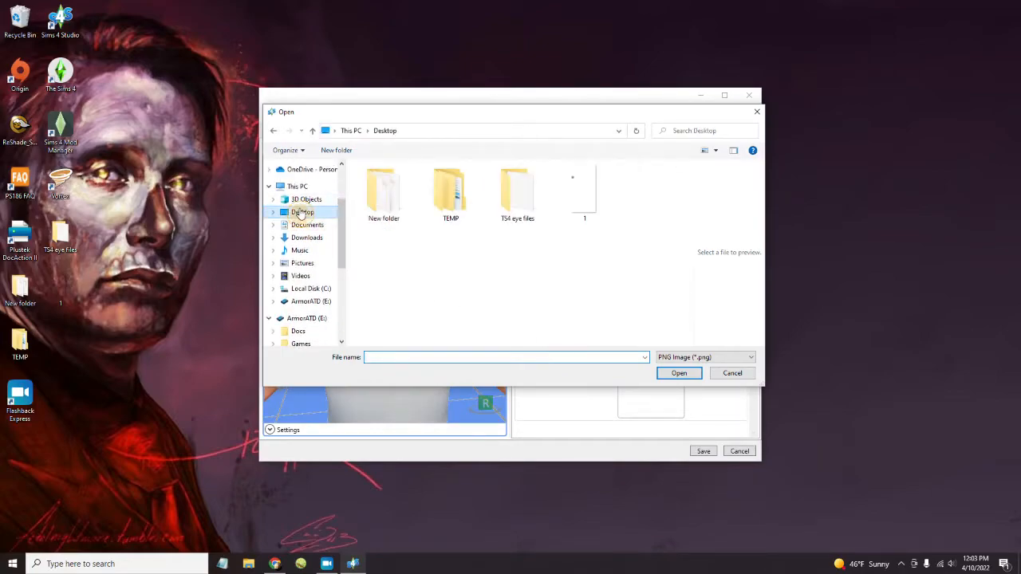
left_click(580, 201)
double_click(527, 209)
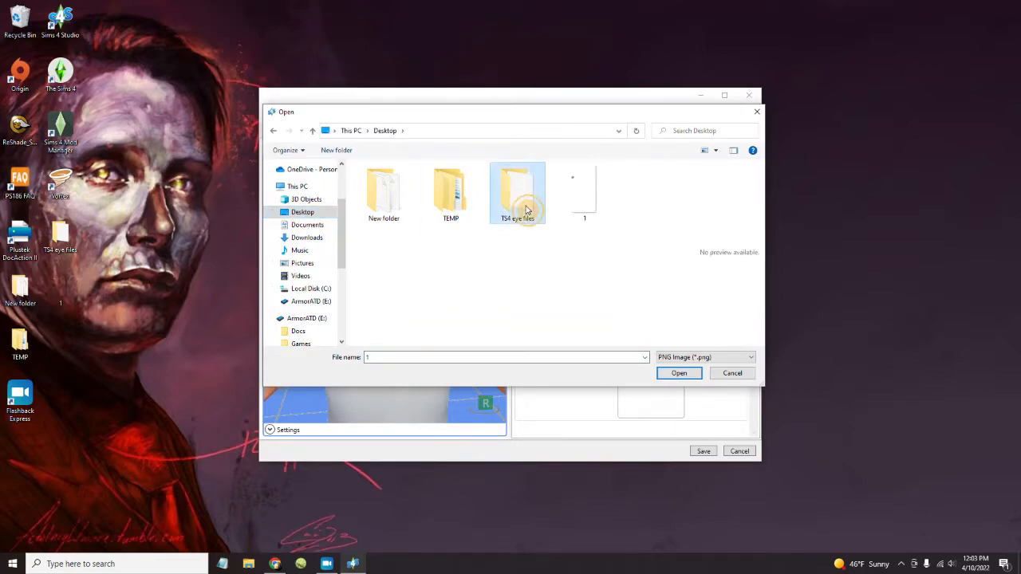
double_click(458, 211)
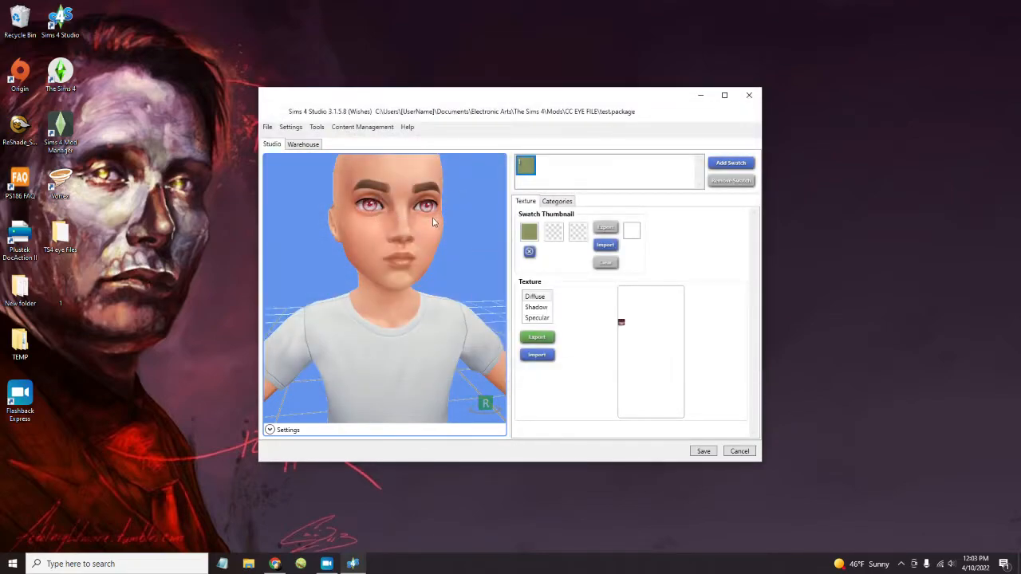
- Recolour the swatch thumbnail to a bright pink with RGB values 255, 75, 118
left_click(531, 232)
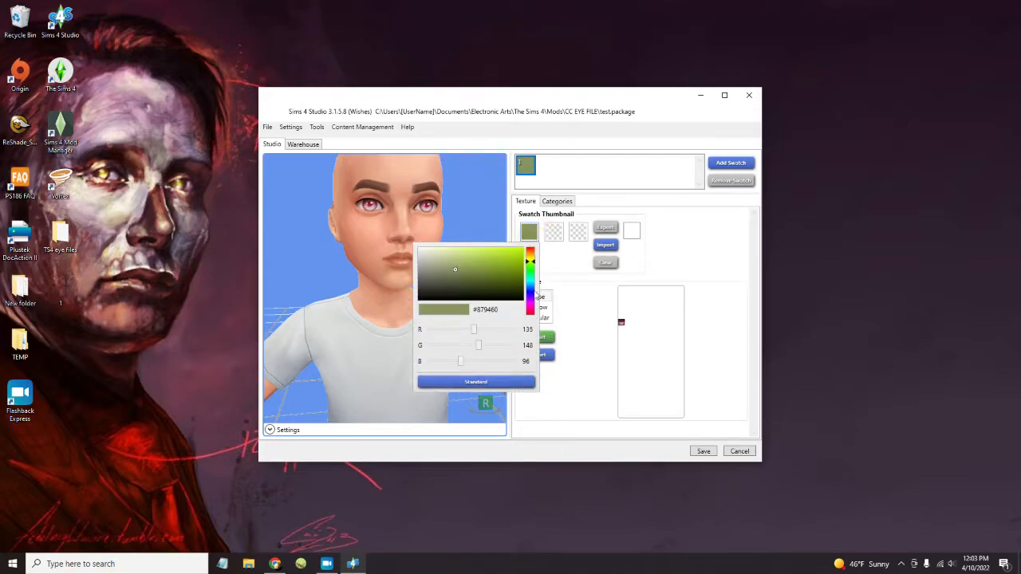
left_click(532, 311)
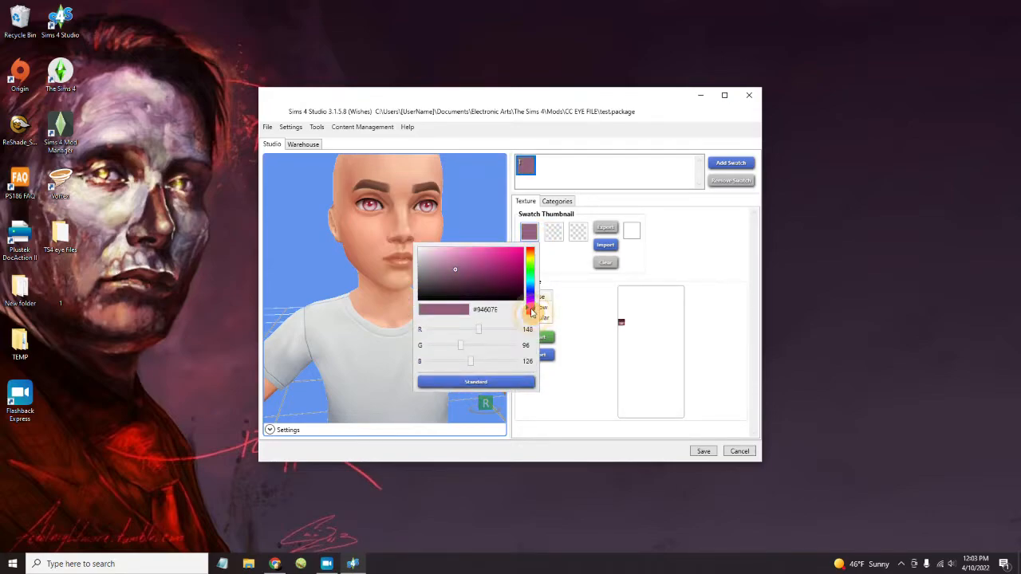
left_click(531, 312)
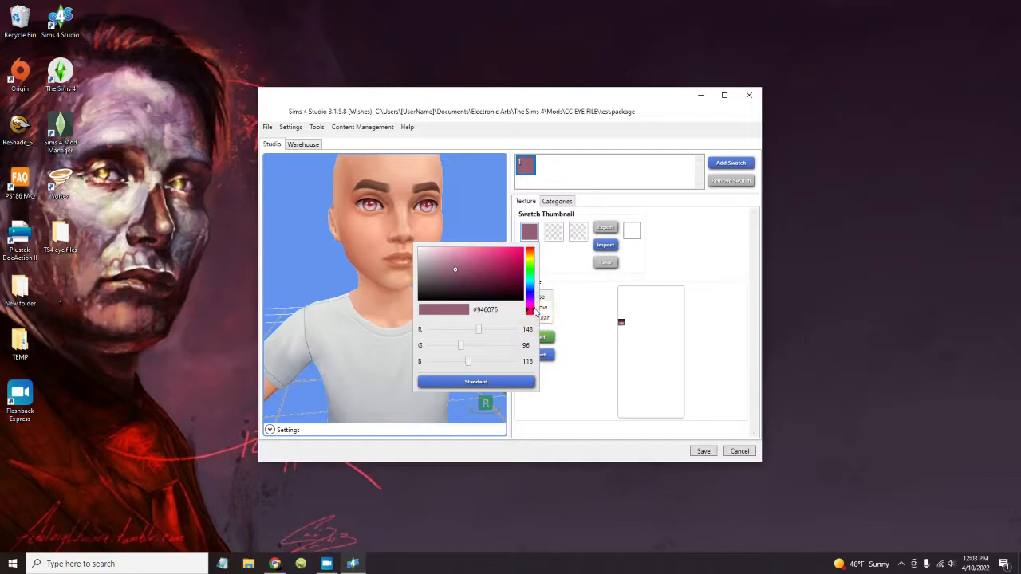
left_click_drag(498, 273, 493, 237)
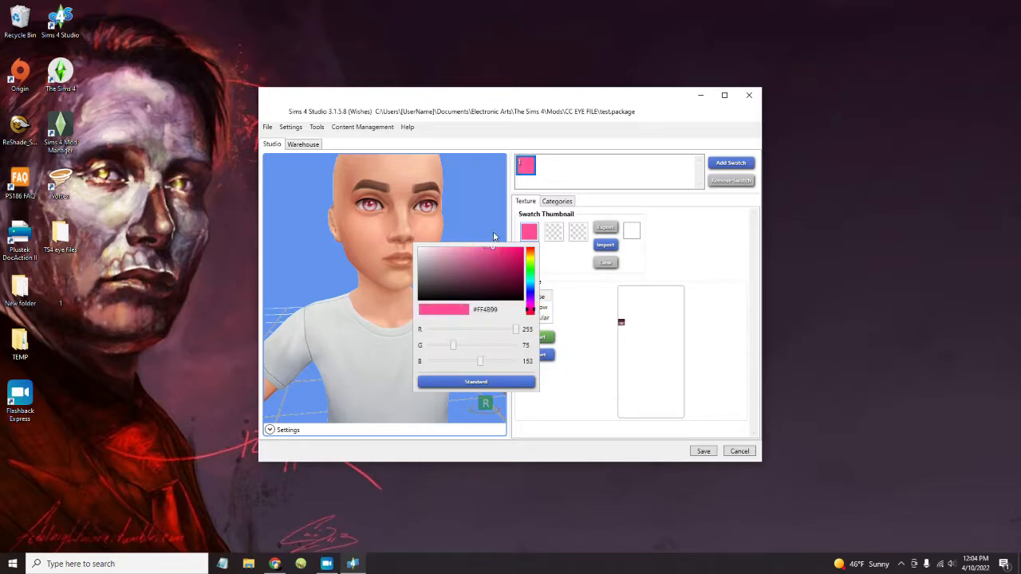
left_click(532, 314)
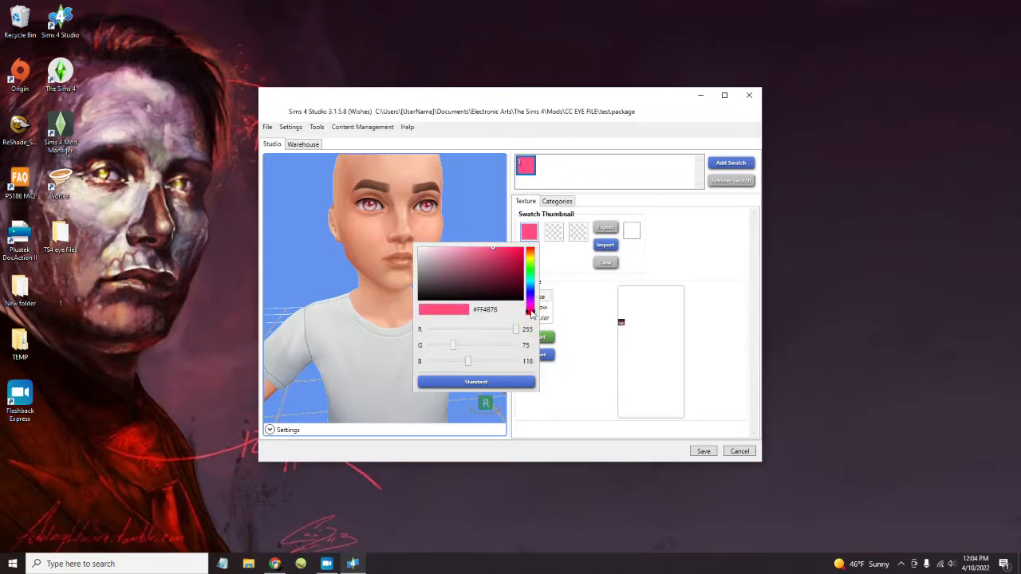
left_click(571, 327)
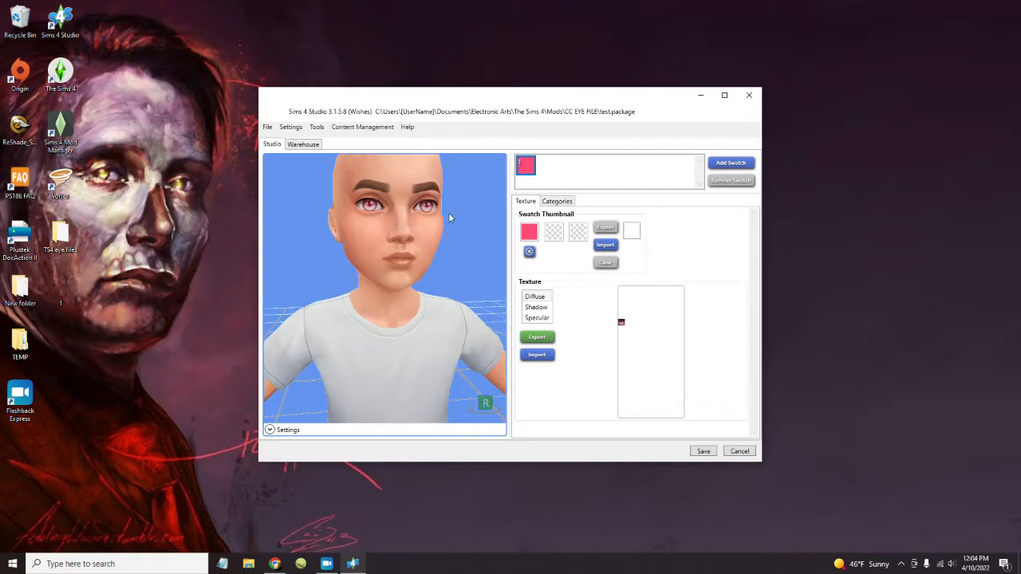
- Turn the Sim in the 3D preview to examine the eye shine, and display the Specular texture
right_click_drag(441, 215, 438, 270)
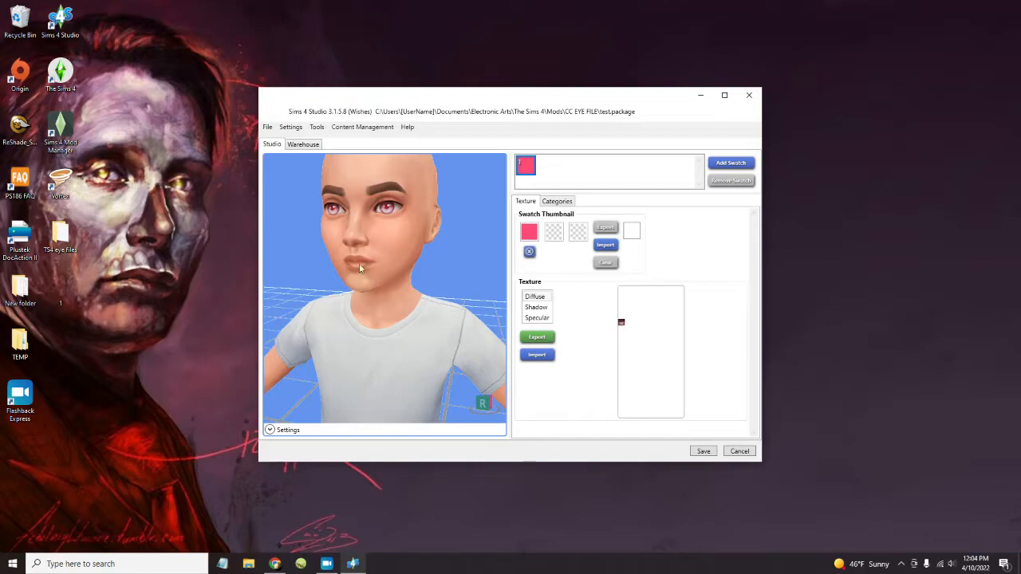
right_click_drag(384, 230, 426, 223)
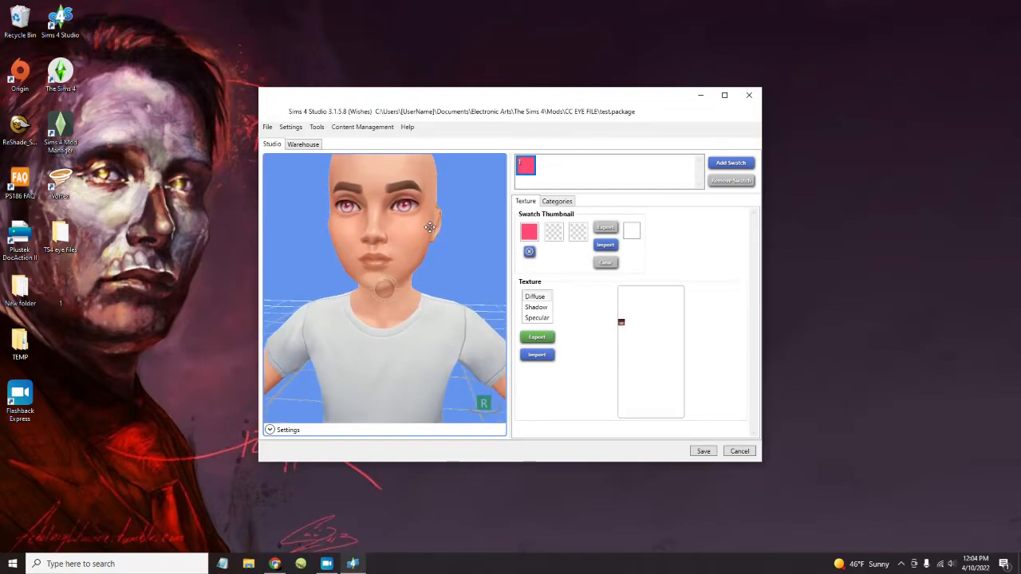
left_click(535, 321)
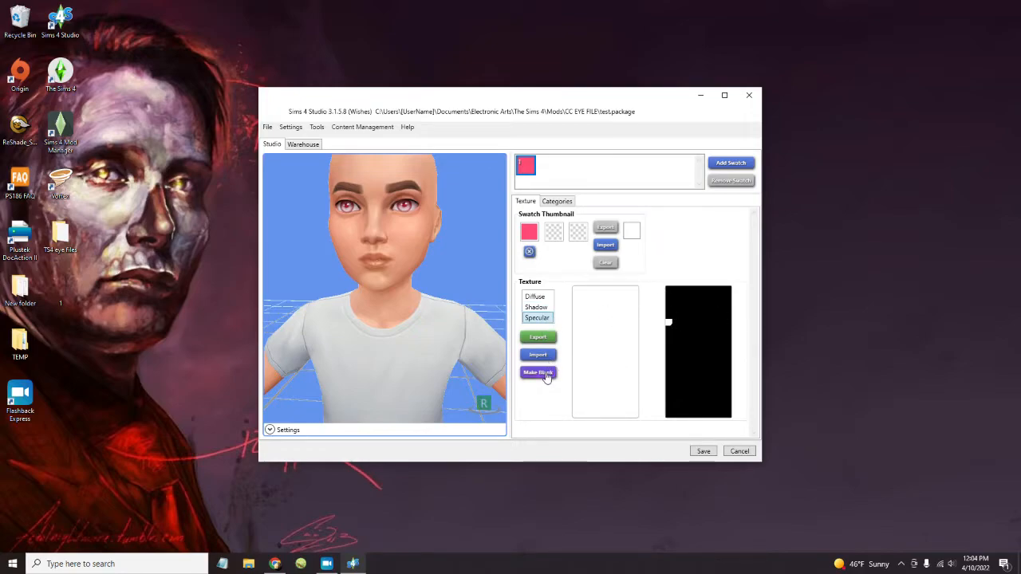
- Switch to Chrome, read the Tumblr tutorial on removing eye shine (specular), and return to Sims 4 Studio
mouse_move(274, 564)
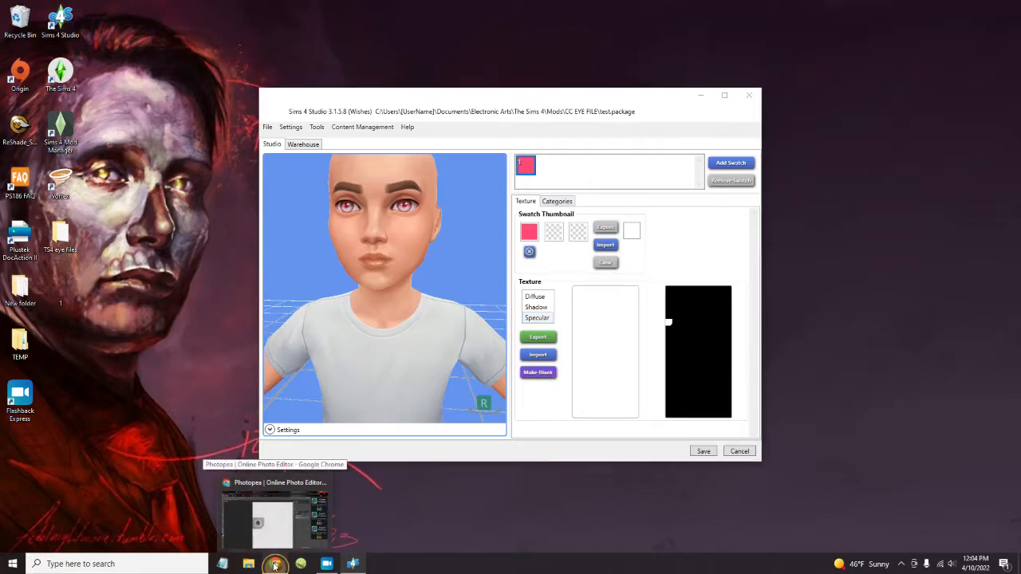
left_click(274, 564)
left_click(70, 8)
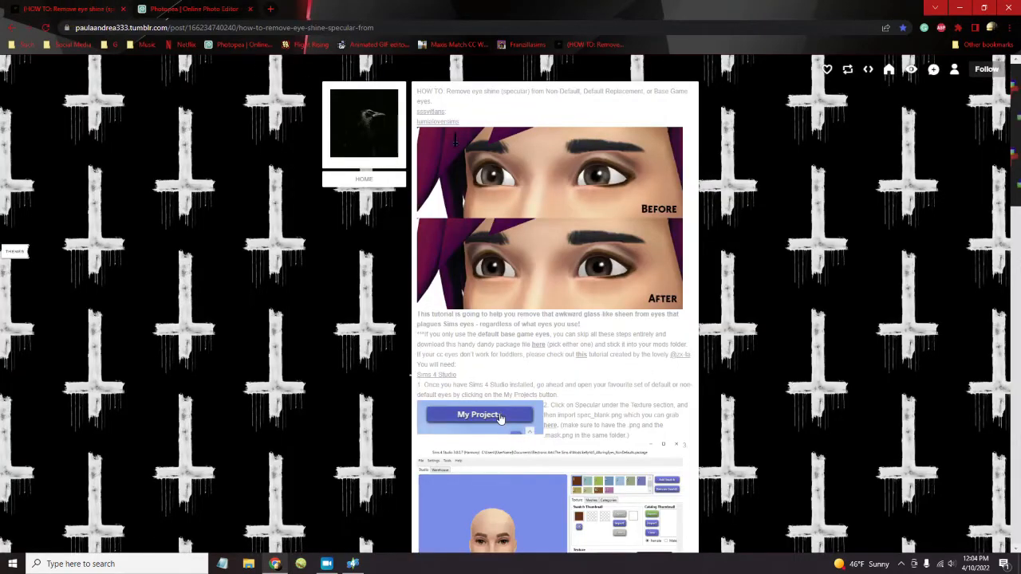
scroll(500, 153, "down", 5)
scroll(500, 152, "up", 3)
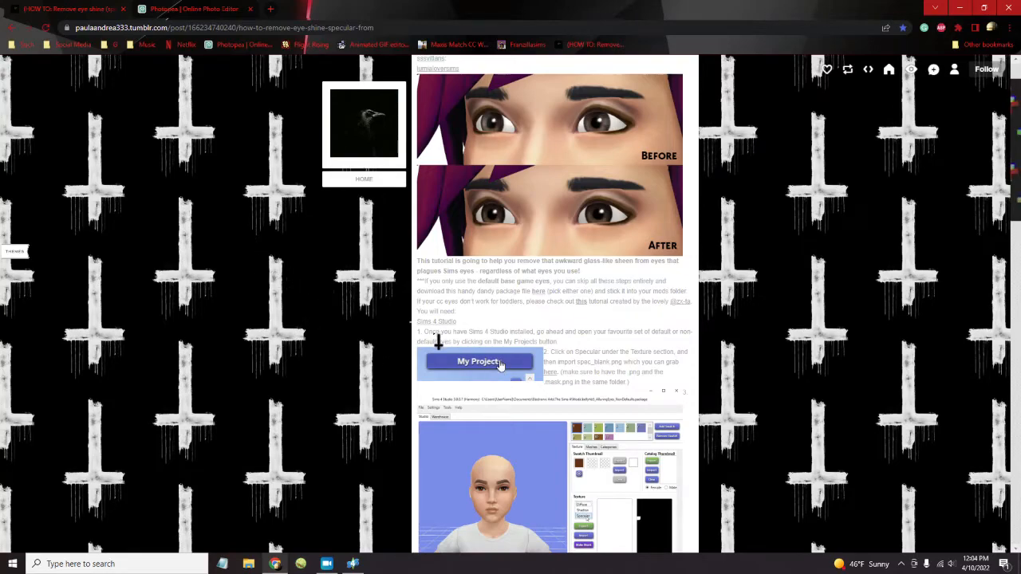
left_click(961, 9)
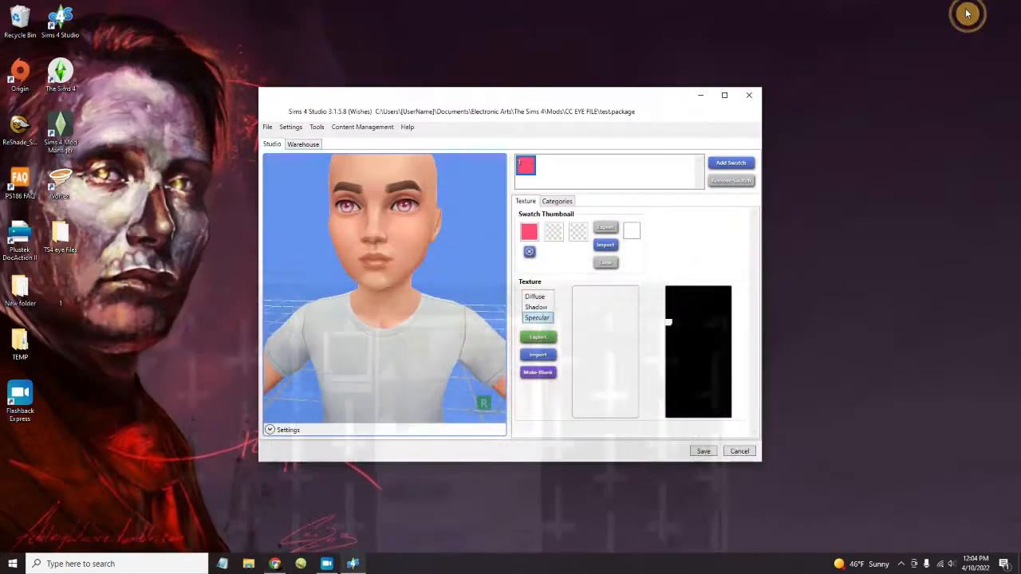
- Examine the spec_blank_images folder inside the Desktop's TS4 eye files folder, and return to Sims 4 Studio
double_click(60, 235)
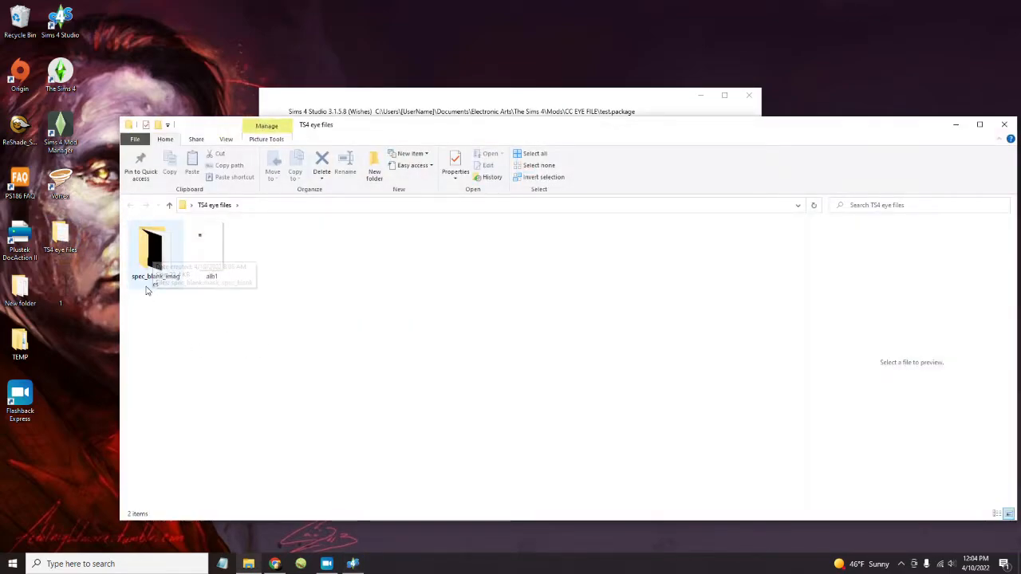
double_click(151, 256)
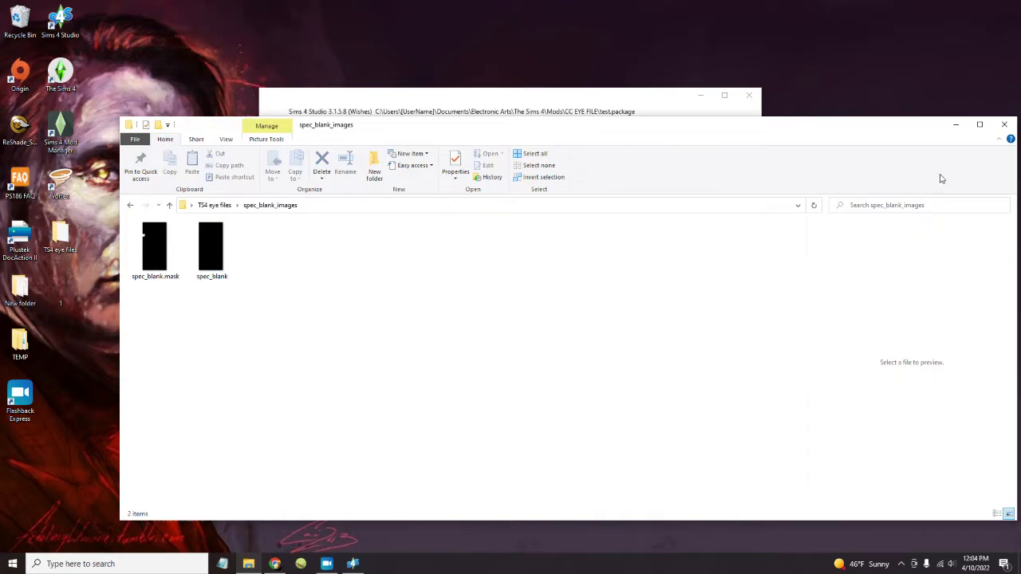
left_click(955, 125)
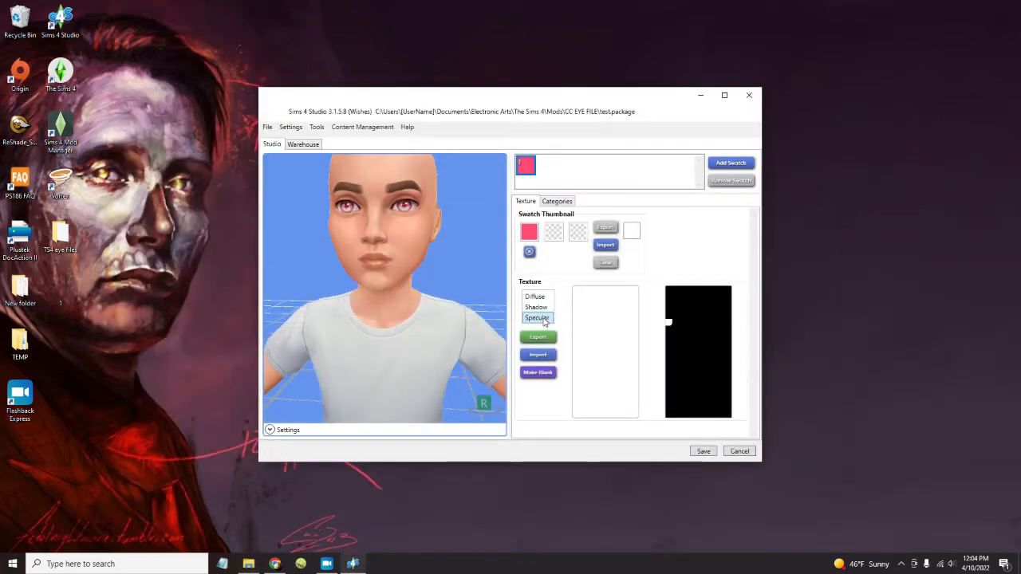
- Make the Specular texture blank and import spec_blank from the spec_blank_images folder in its place
left_click(541, 375)
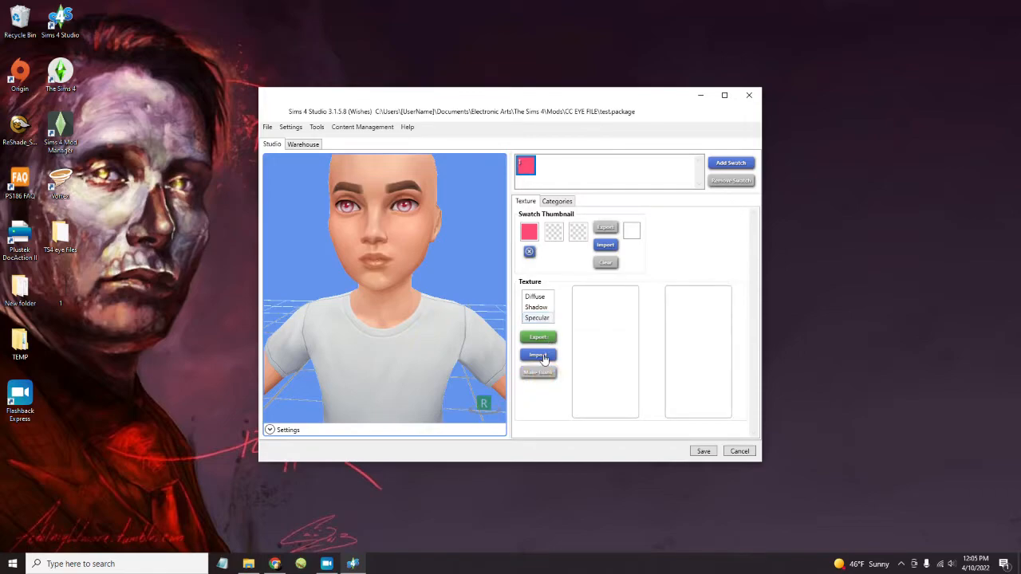
left_click(544, 355)
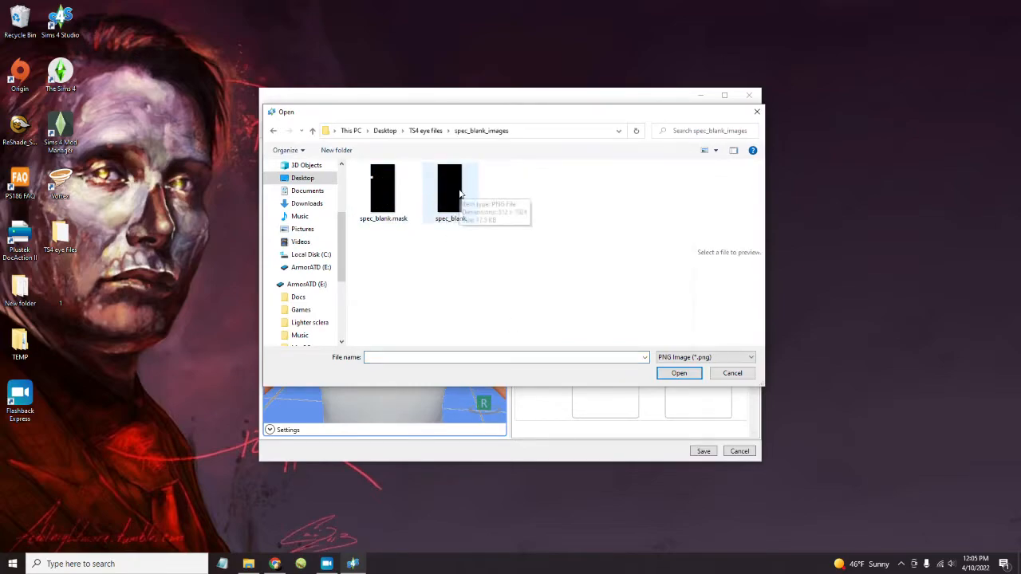
double_click(451, 192)
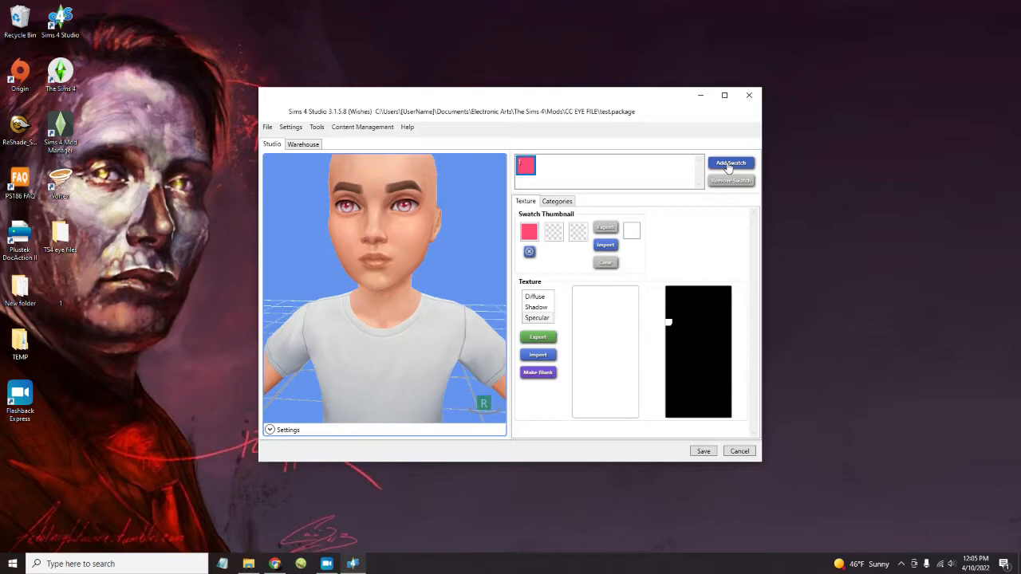
- Add a second swatch to the package and remove it again
left_click(728, 165)
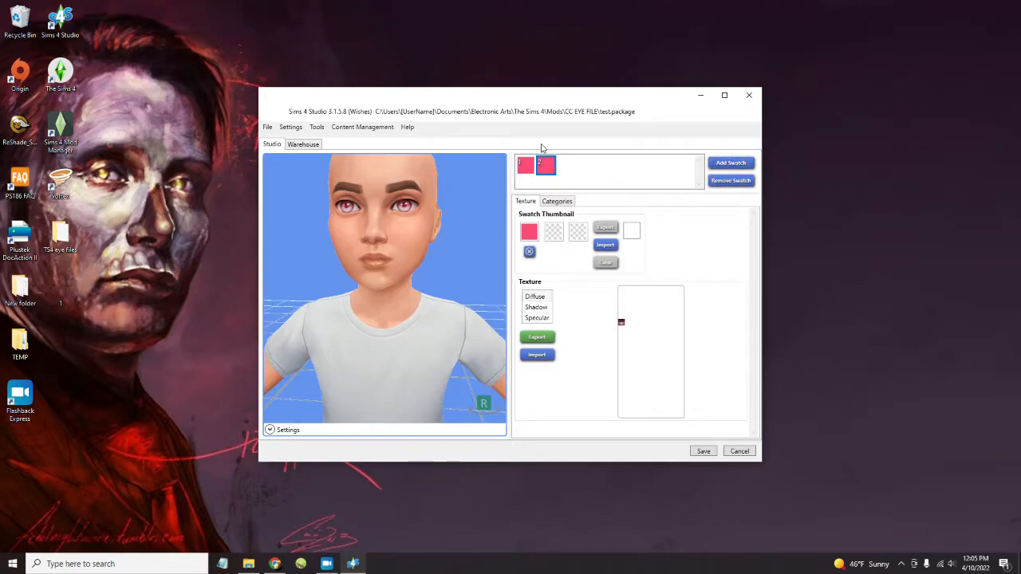
left_click(730, 182)
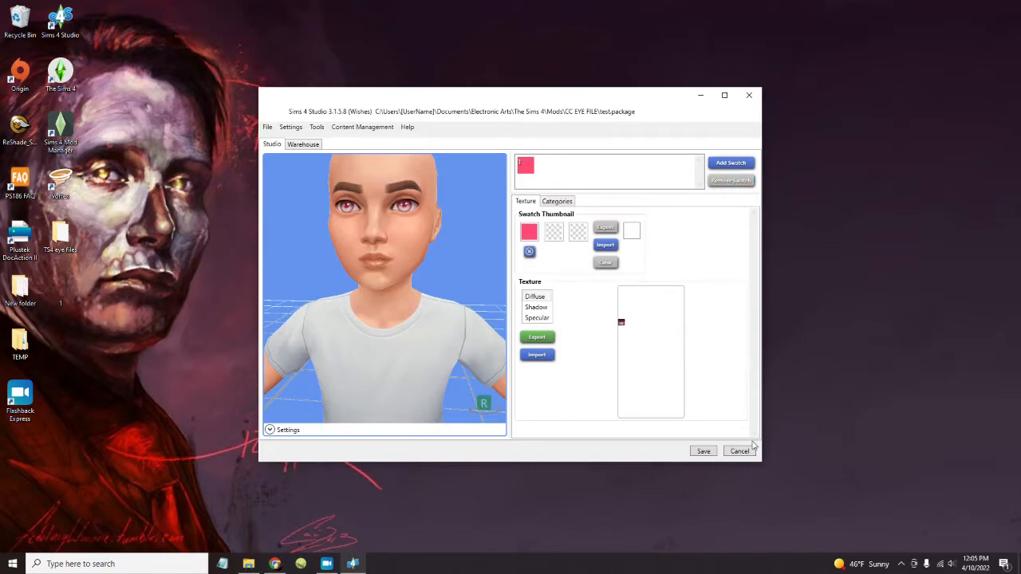
- Save the test package, dismiss the confirmation, and switch from Sims 4 Studio to The Sims 4
left_click(711, 454)
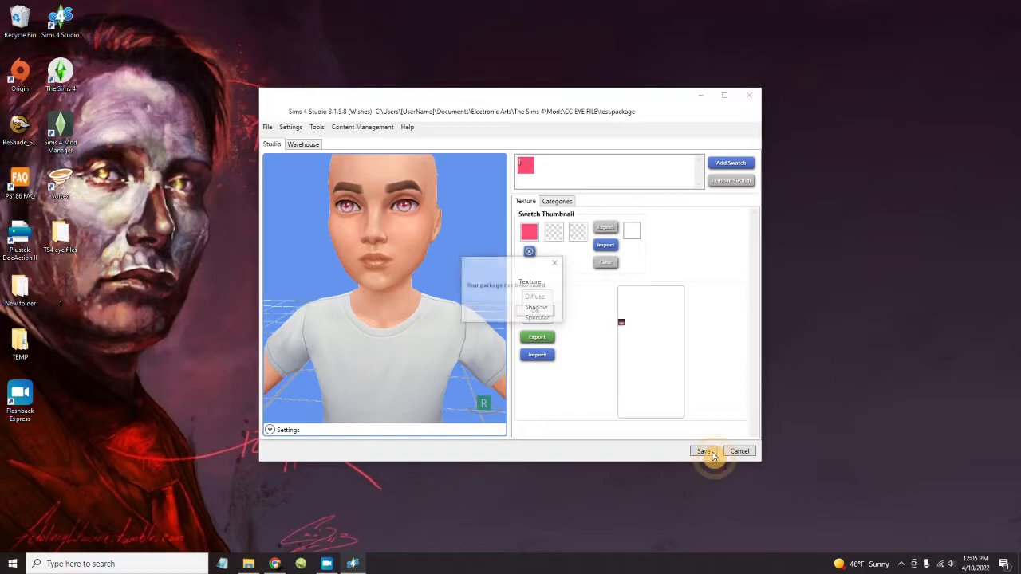
left_click(546, 311)
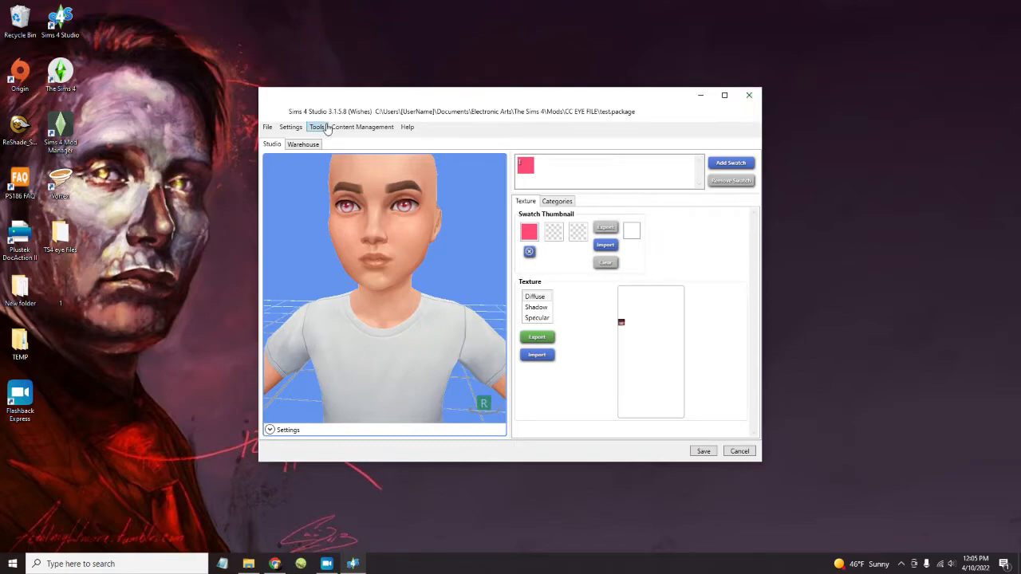
left_click(699, 96)
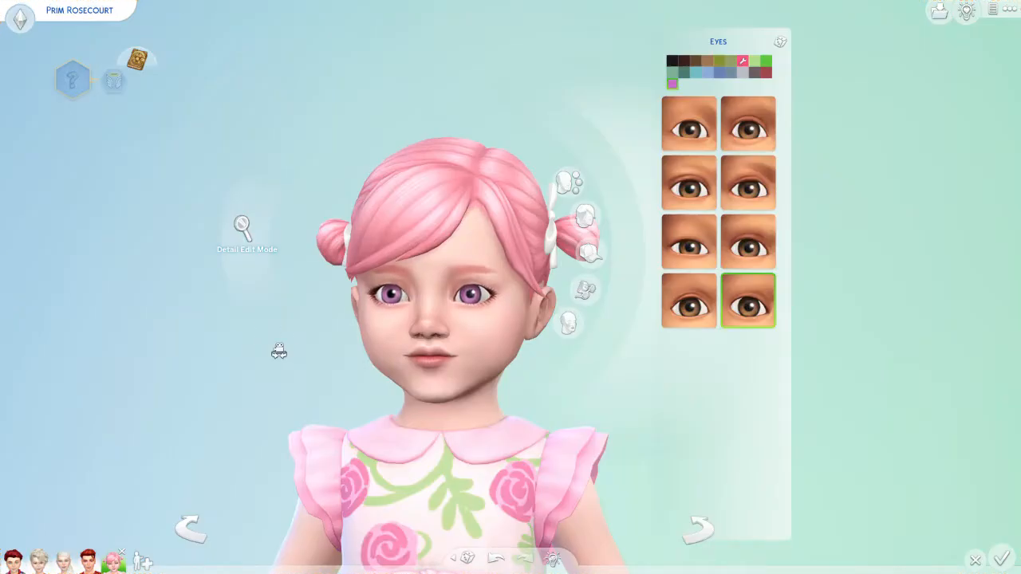
- Examine the toddler's purple eyes close up in Detail Edit Mode, and return to the eye options
left_click(471, 303)
left_click_drag(338, 327, 315, 309)
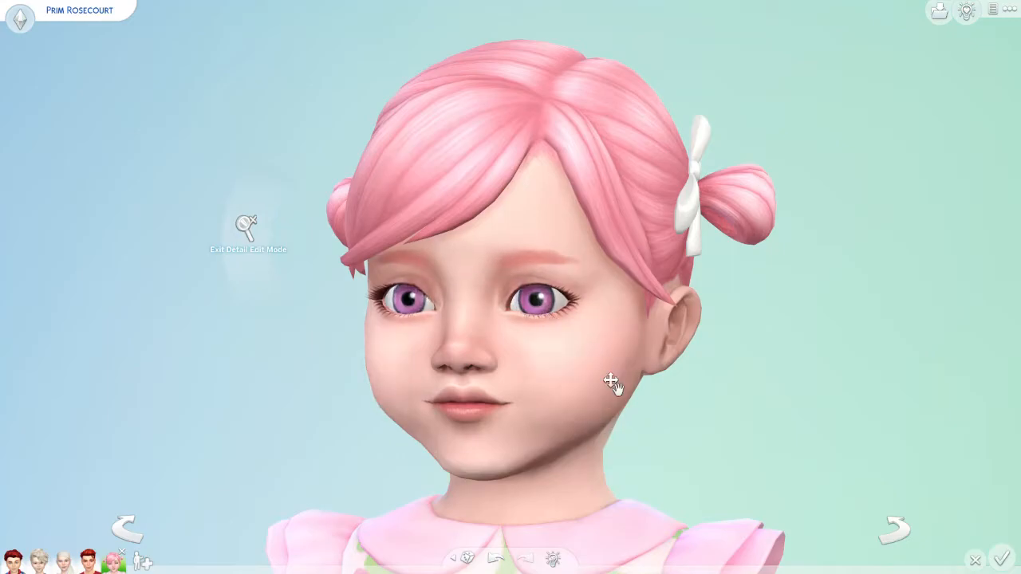
left_click(662, 465)
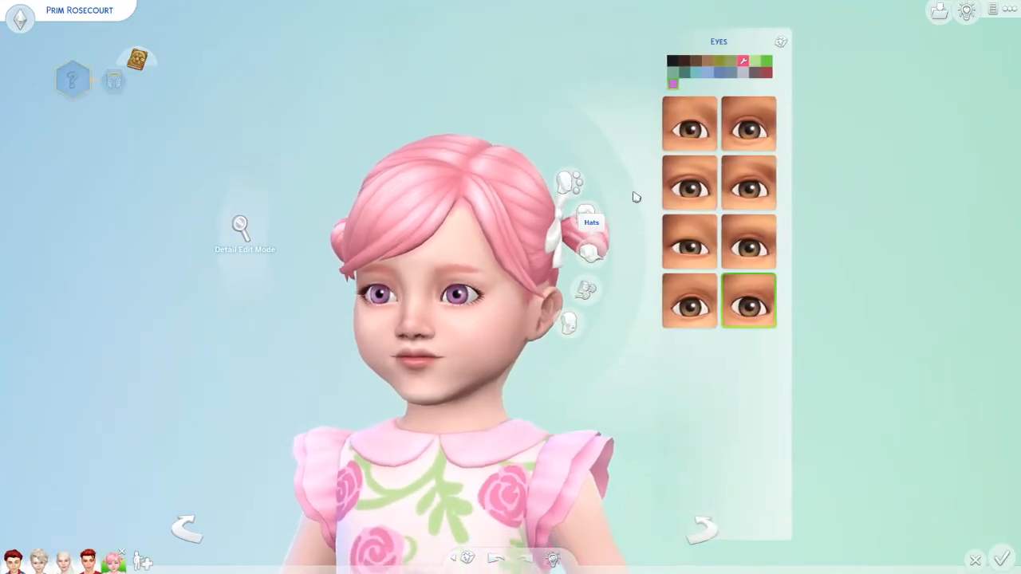
- Apply the custom pink eye colour to the toddler, examine it in Detail Edit Mode, and return to the eye options
left_click(746, 63)
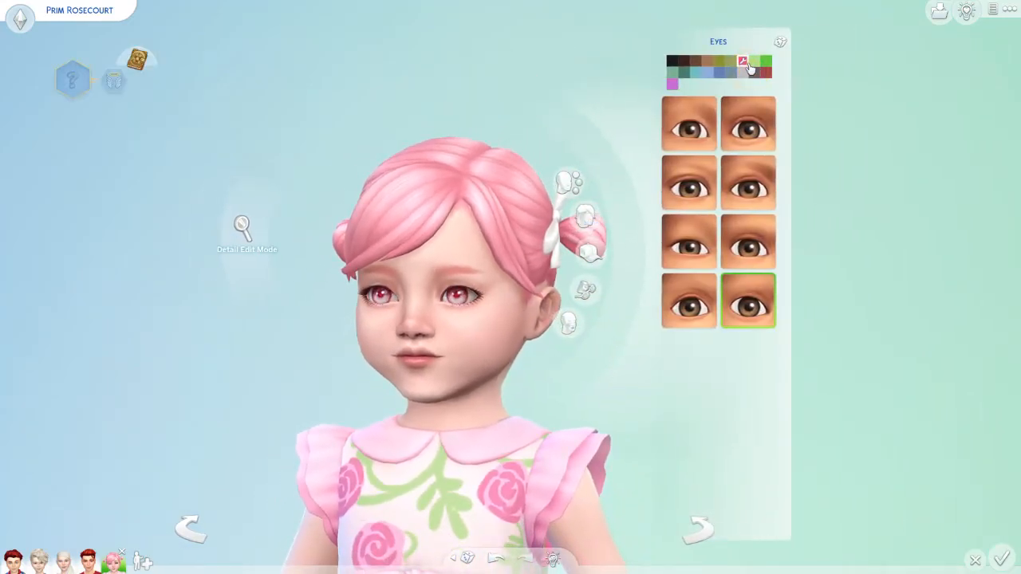
left_click(506, 326)
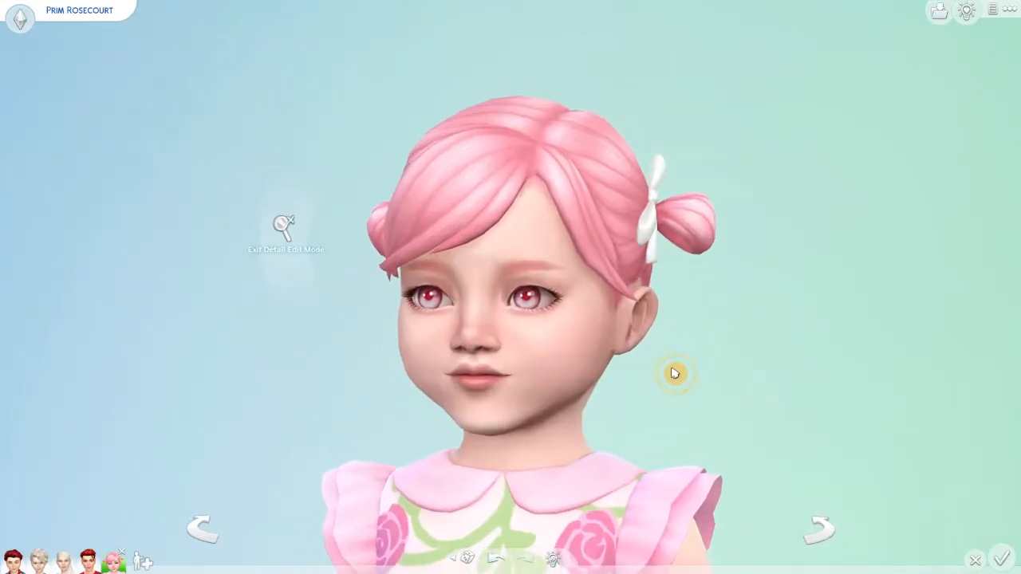
left_click(702, 435)
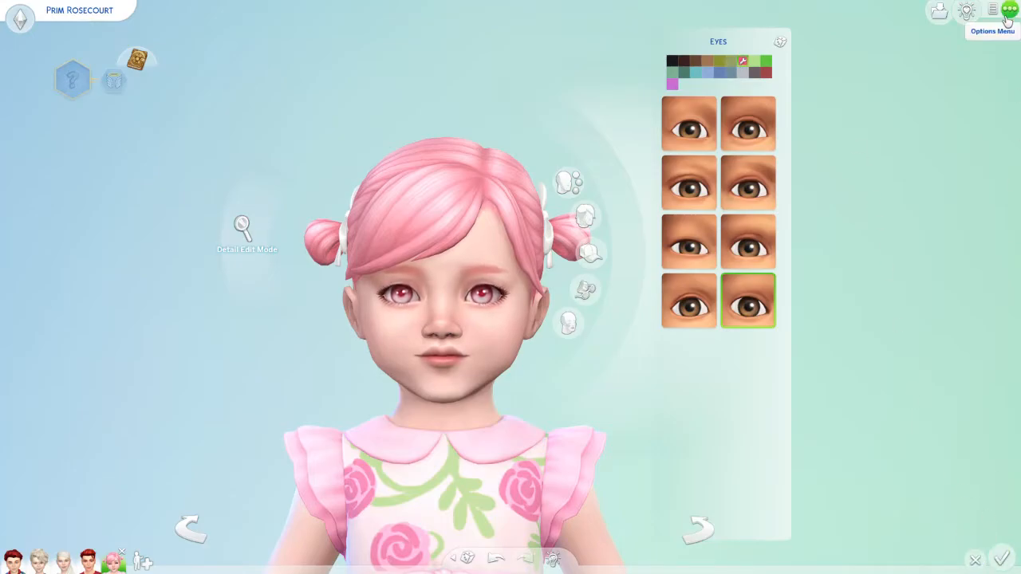
- Switch back to Sims 4 Studio and return from the open package to the main menu
key("super")
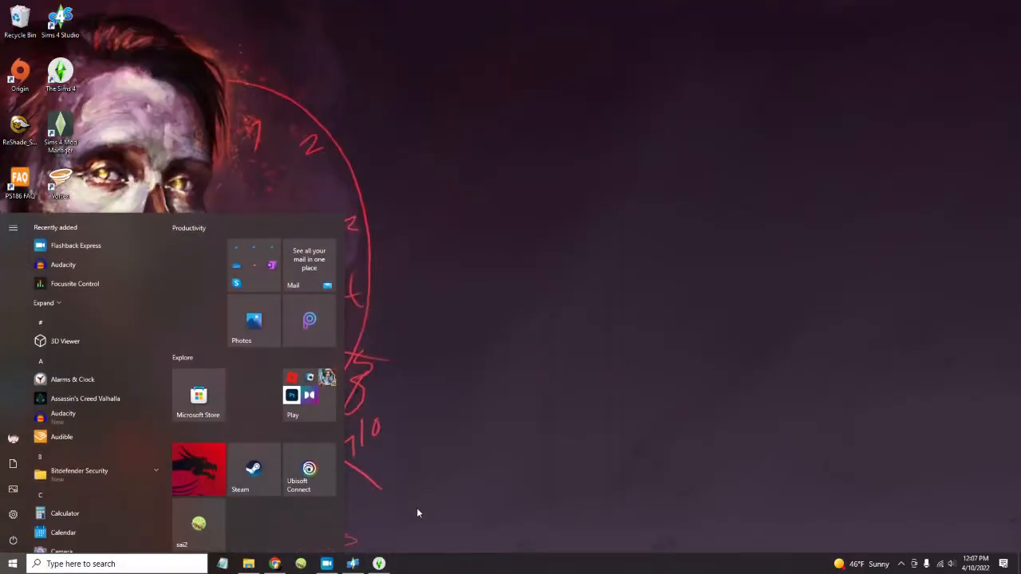
left_click(357, 566)
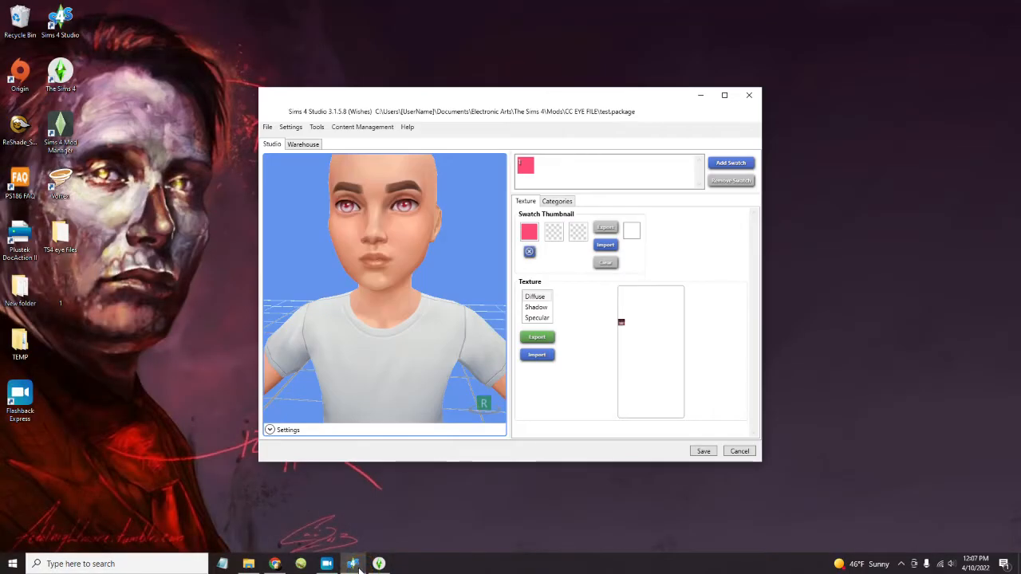
left_click(268, 128)
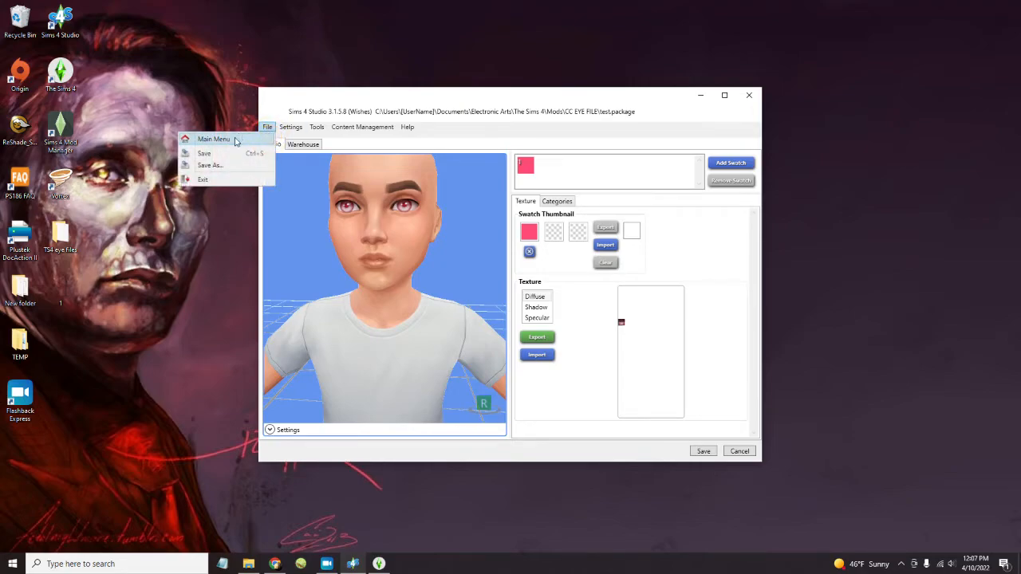
left_click(234, 139)
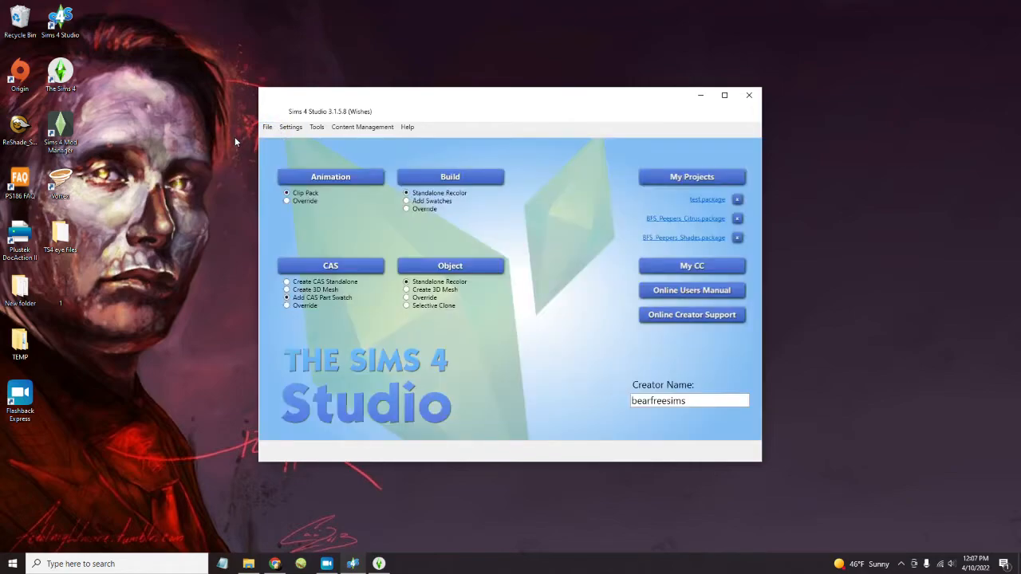
- Reopen test.package from the CC EYE FILE folder inside Mods as an existing project, and close Sims 4 Studio
left_click(707, 184)
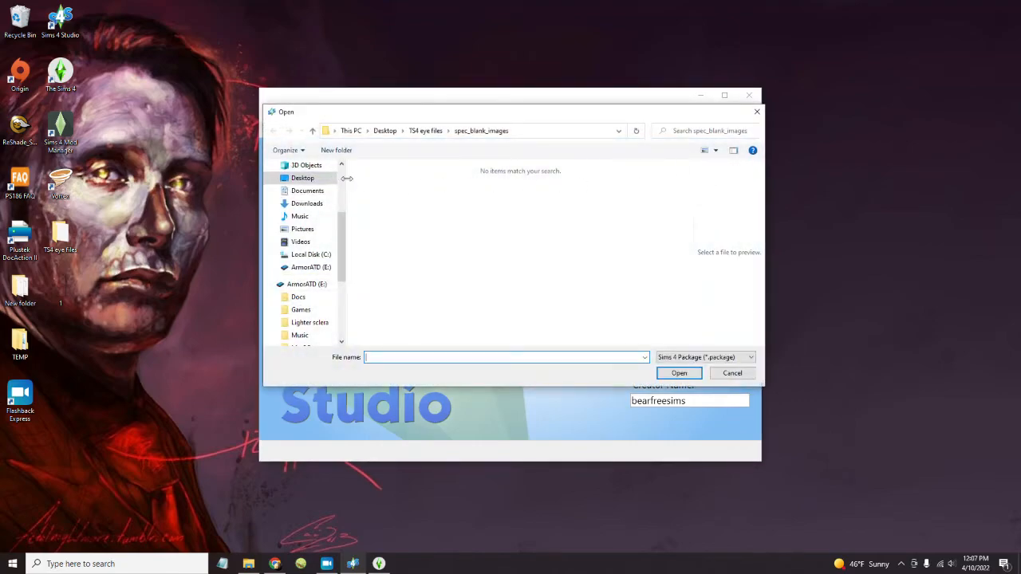
left_click_drag(344, 232, 354, 191)
left_click(313, 192)
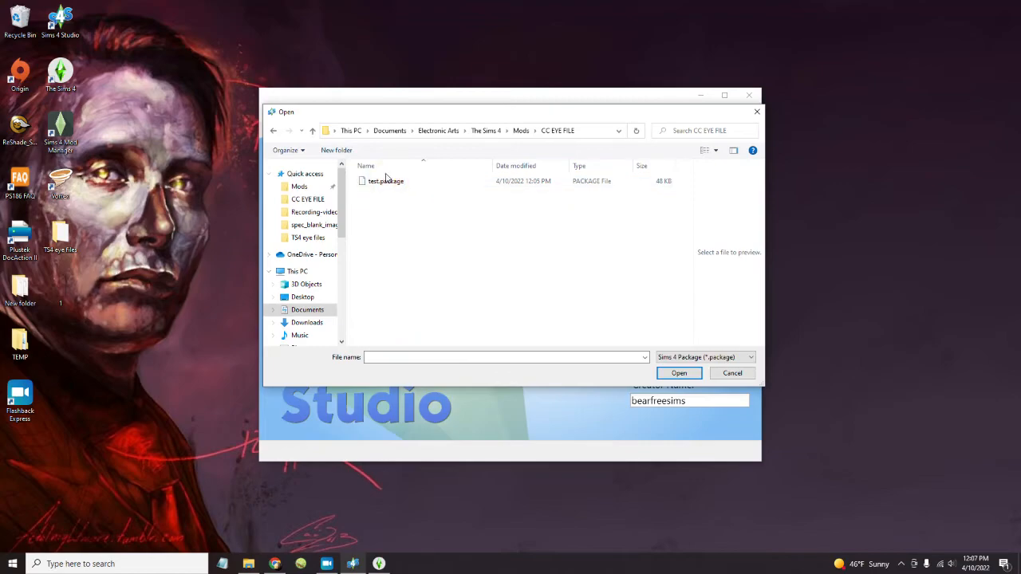
double_click(385, 181)
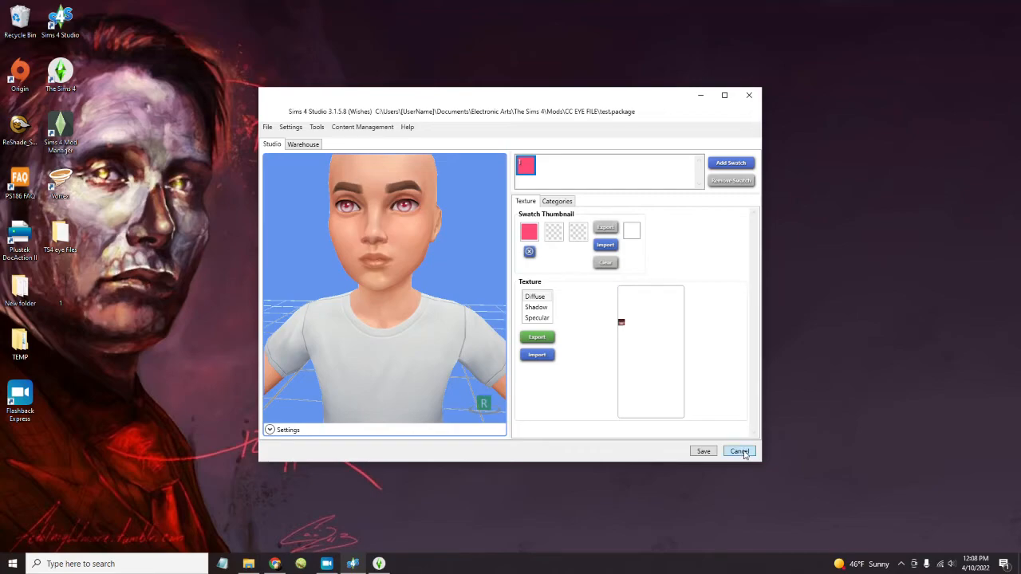
left_click(753, 98)
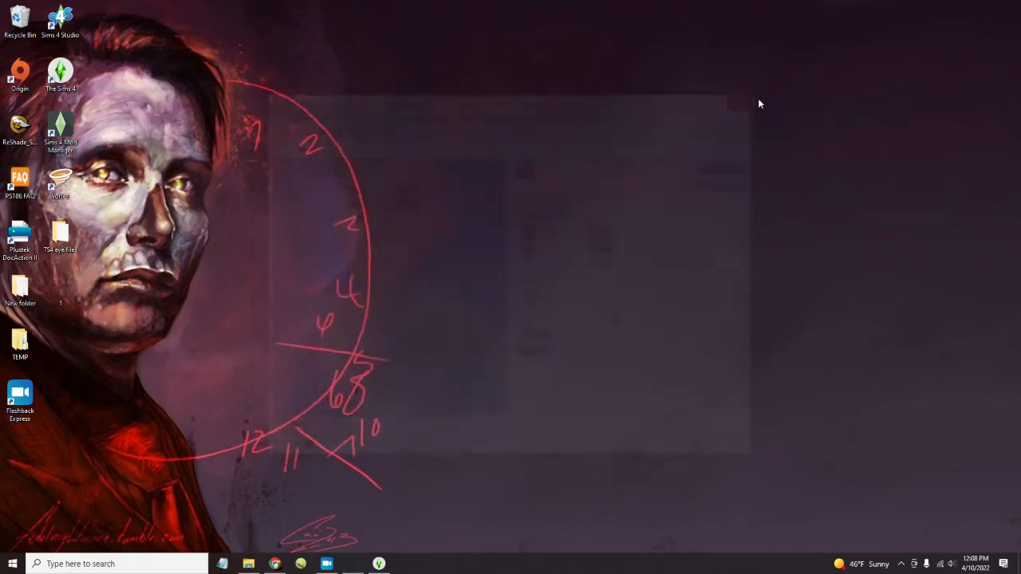